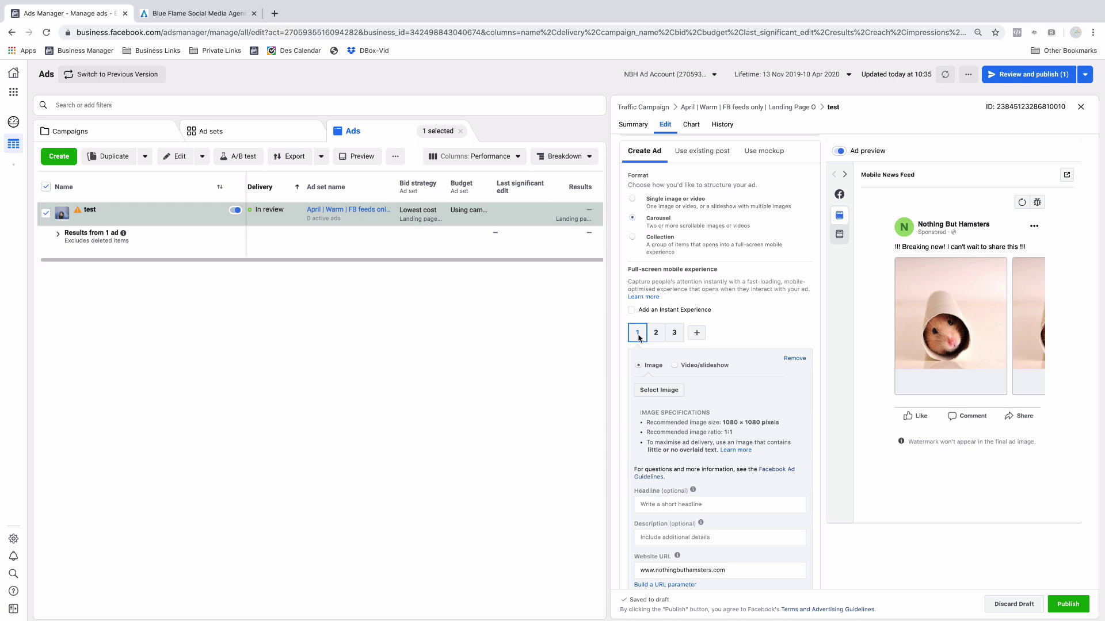
# Step: Add four more cards to the carousel ad so that it has seven cards
pyautogui.click(696, 333)
pyautogui.click(714, 334)
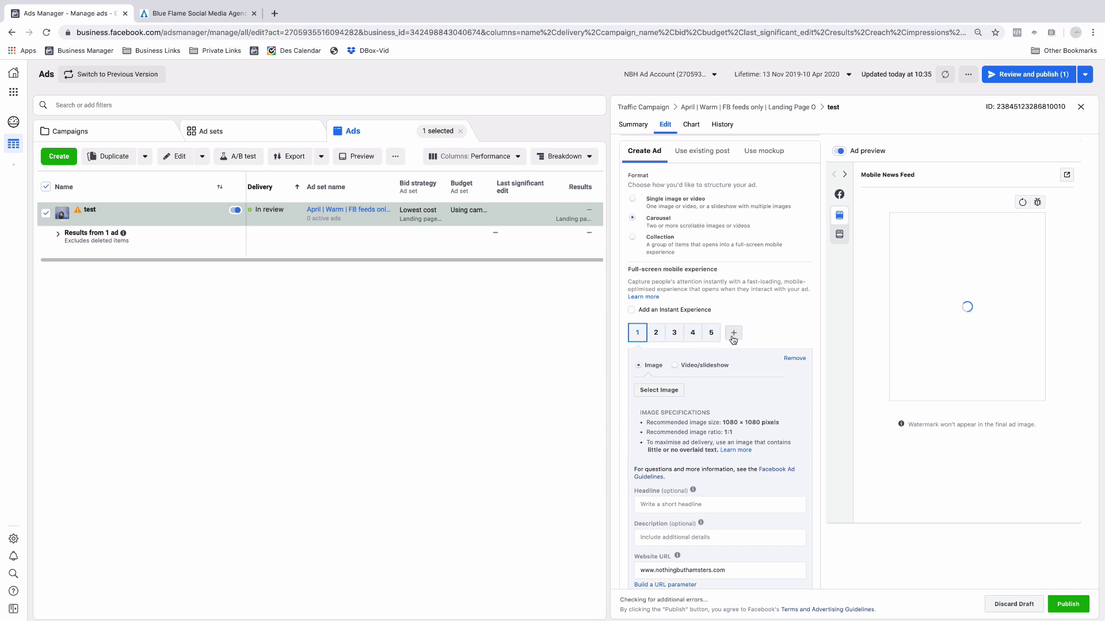
pyautogui.click(732, 333)
pyautogui.click(752, 333)
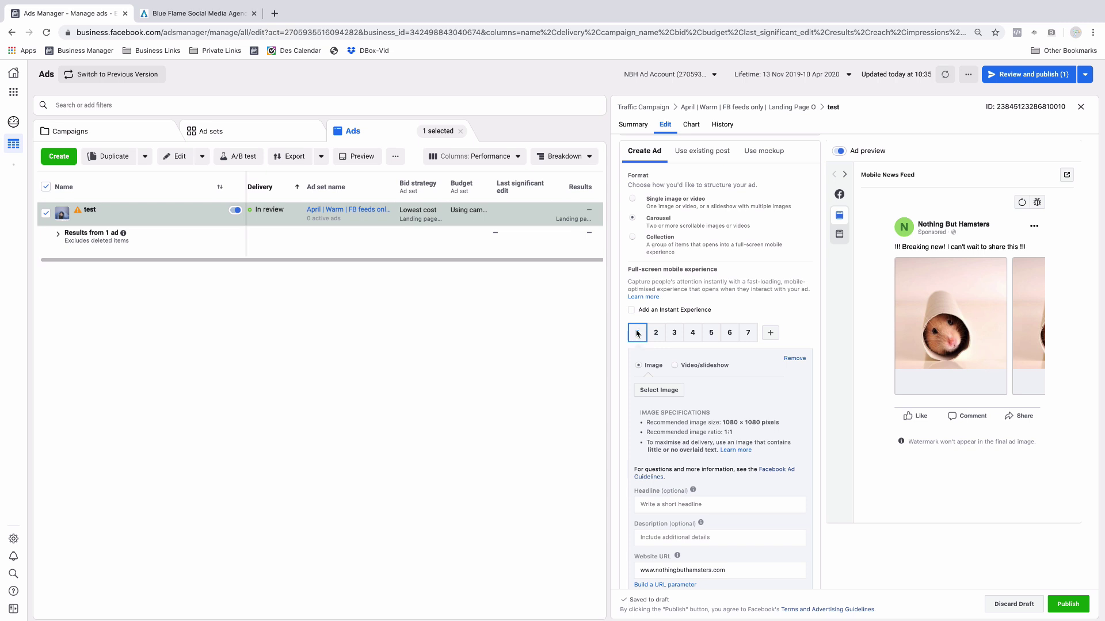
# Step: Upload hotdesk example.png as the first card's image and set its headline to "Hot desk - no contracts, just knowledge"
pyautogui.click(658, 392)
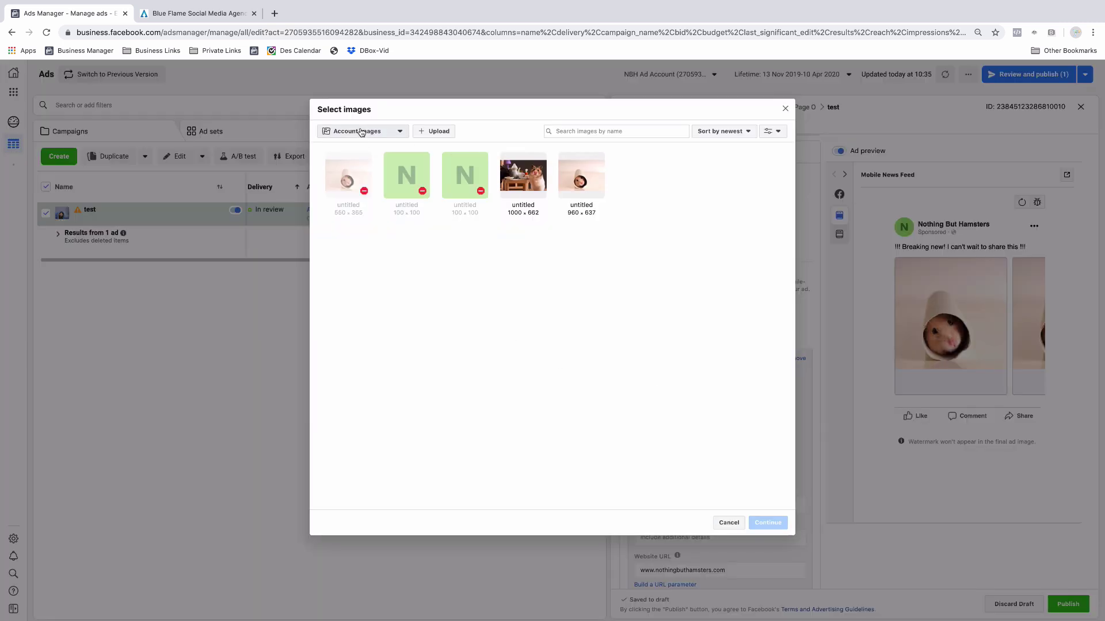
pyautogui.click(426, 134)
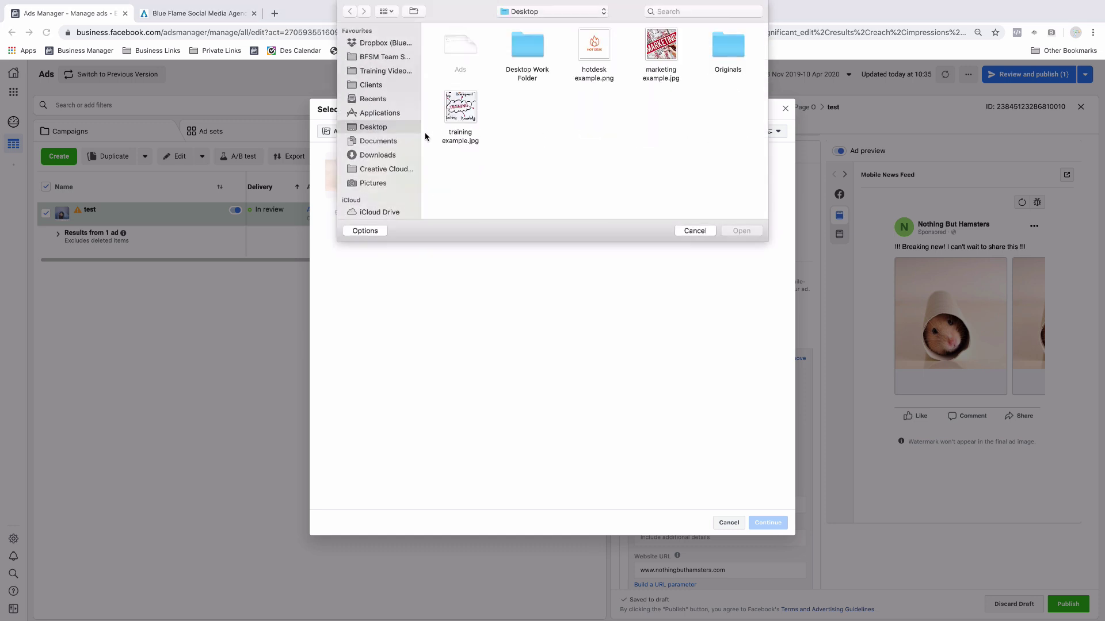
pyautogui.click(598, 52)
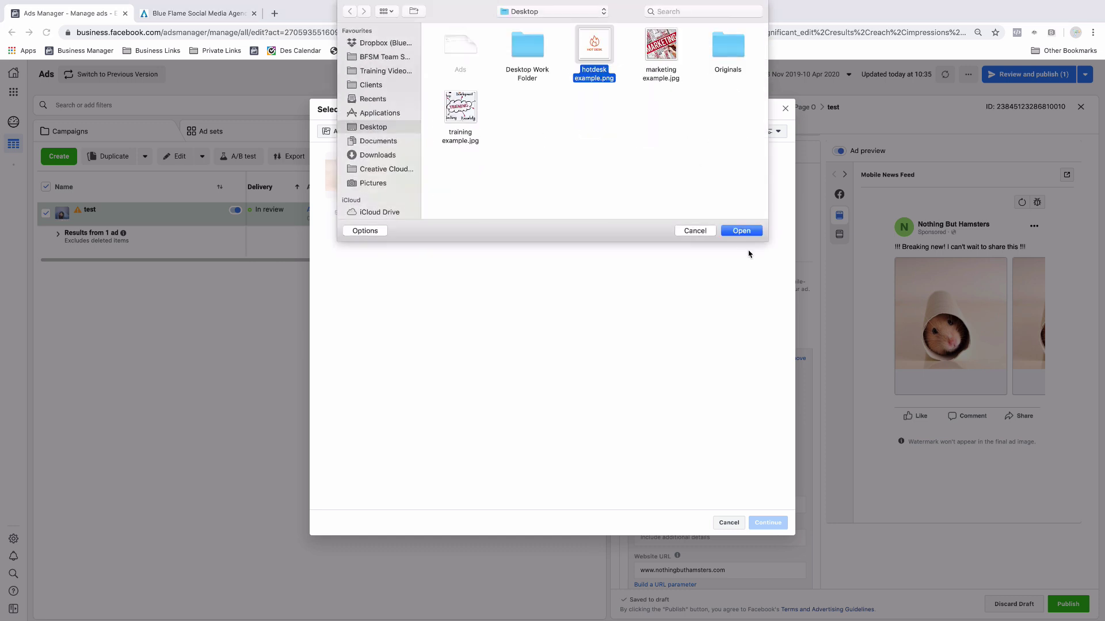
pyautogui.click(742, 231)
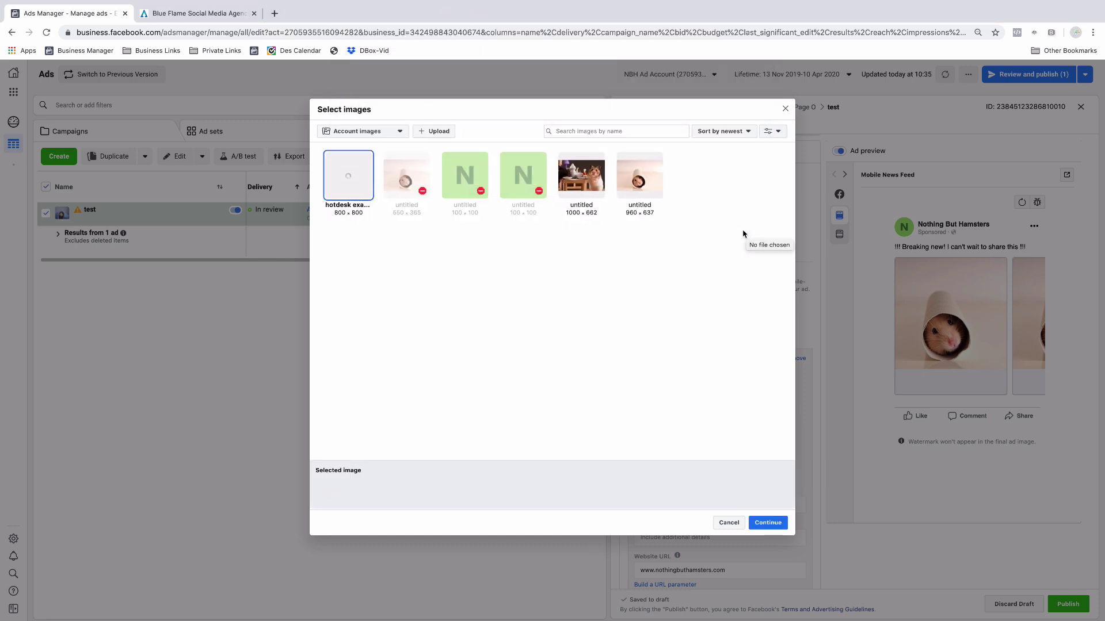
pyautogui.click(366, 177)
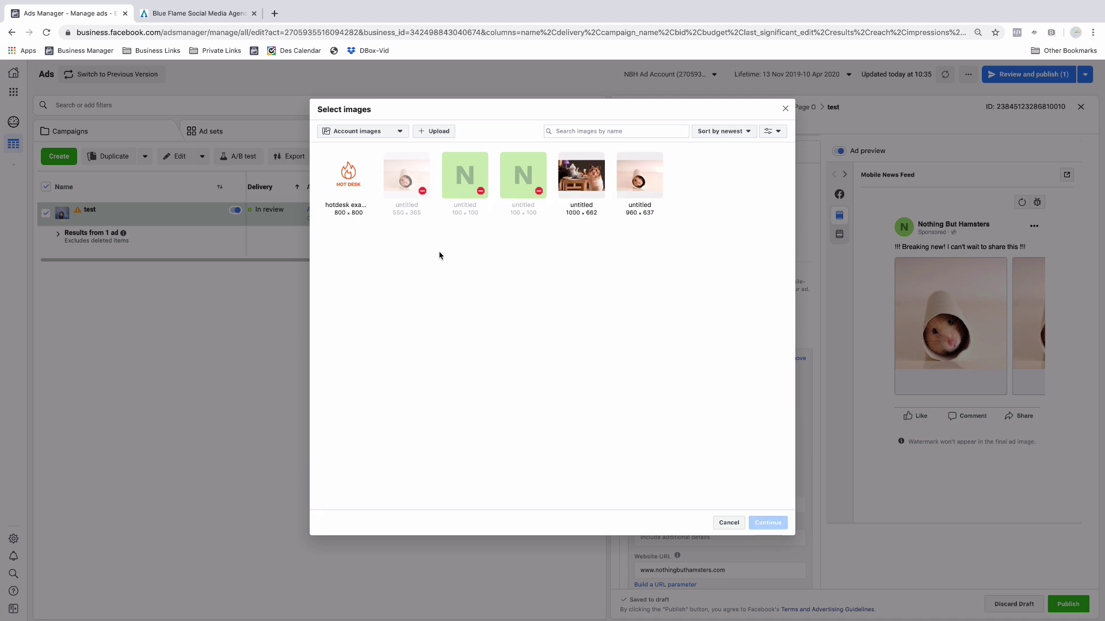
pyautogui.click(348, 182)
pyautogui.click(768, 523)
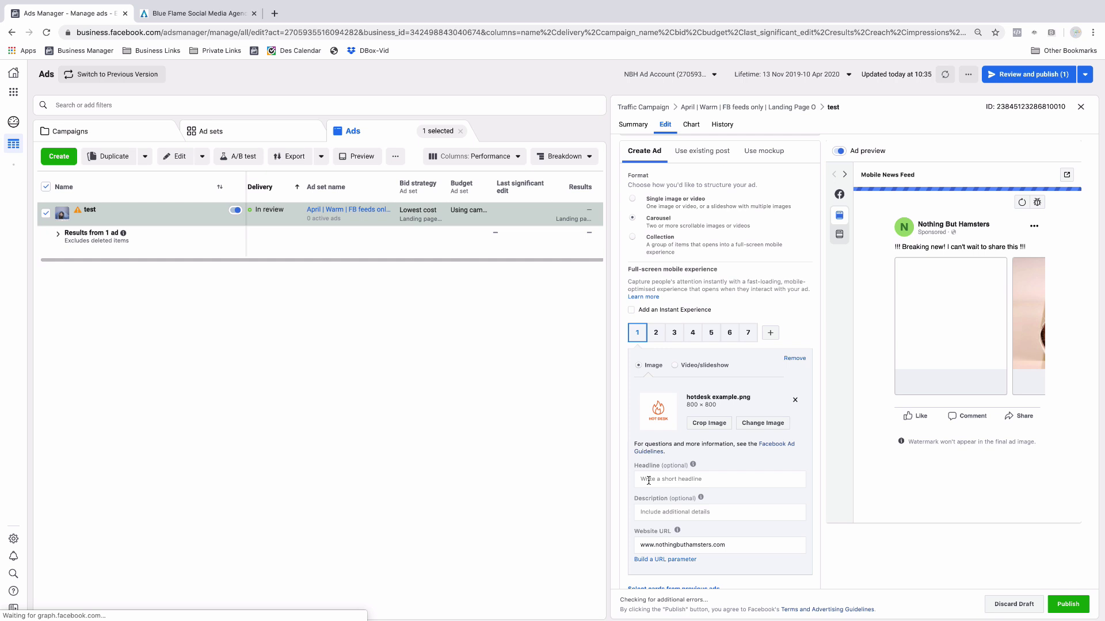
pyautogui.click(688, 479)
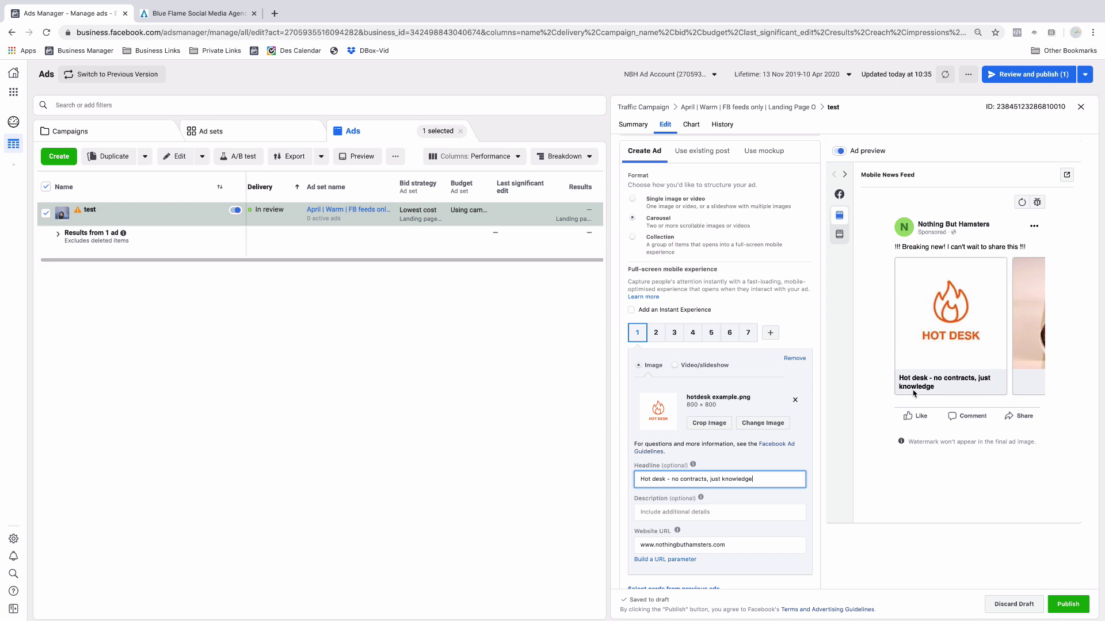
# Step: Copy the address of the Facebook Hot Desk page on the Blue Flame website and set it as the first card's website URL
pyautogui.scroll(-1, 713, 432)
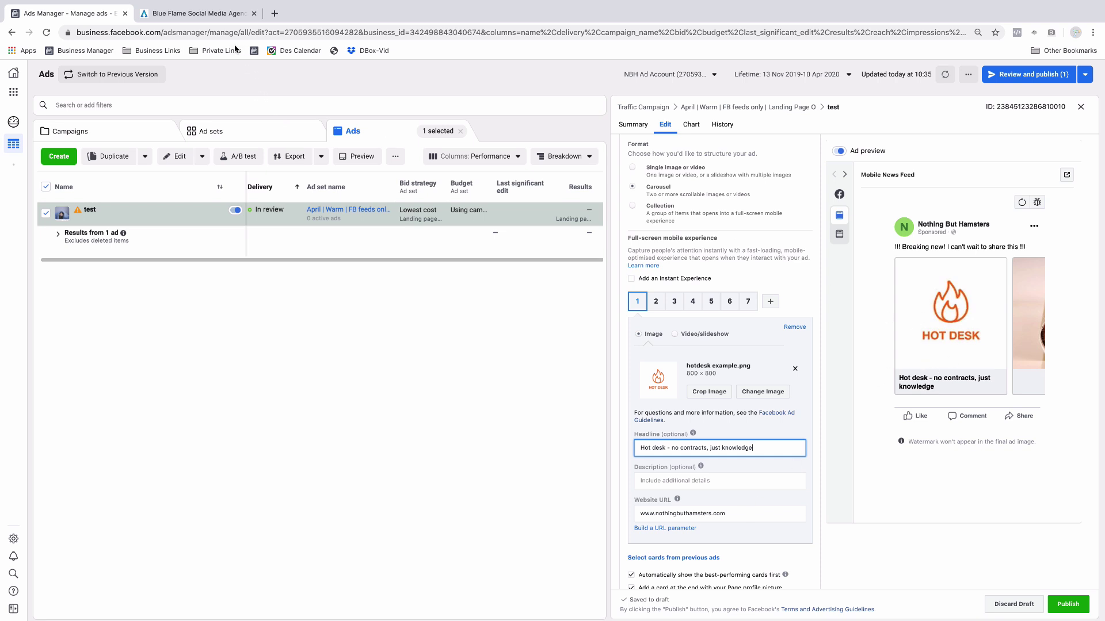
pyautogui.click(223, 15)
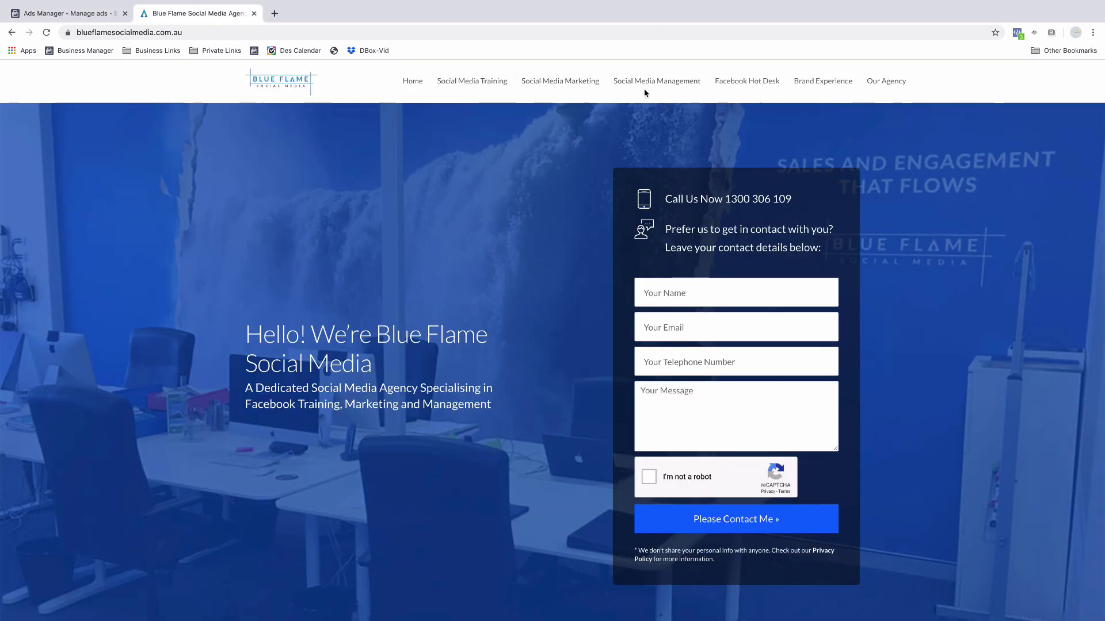
pyautogui.click(736, 85)
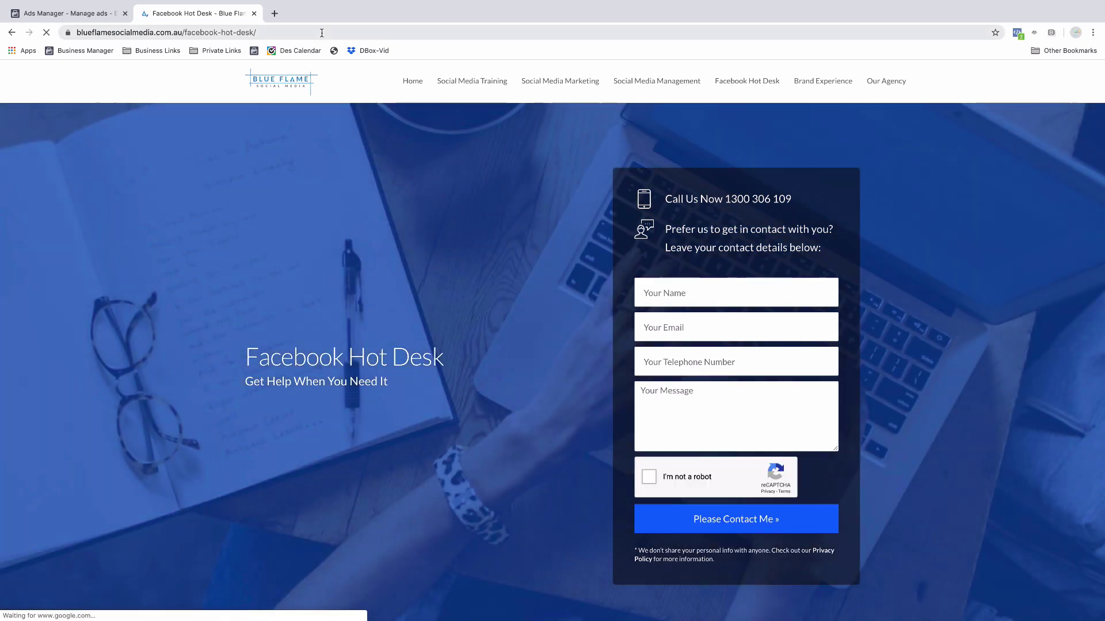
pyautogui.click(302, 31)
pyautogui.hotkey('ctrl', 'c')
pyautogui.click(53, 17)
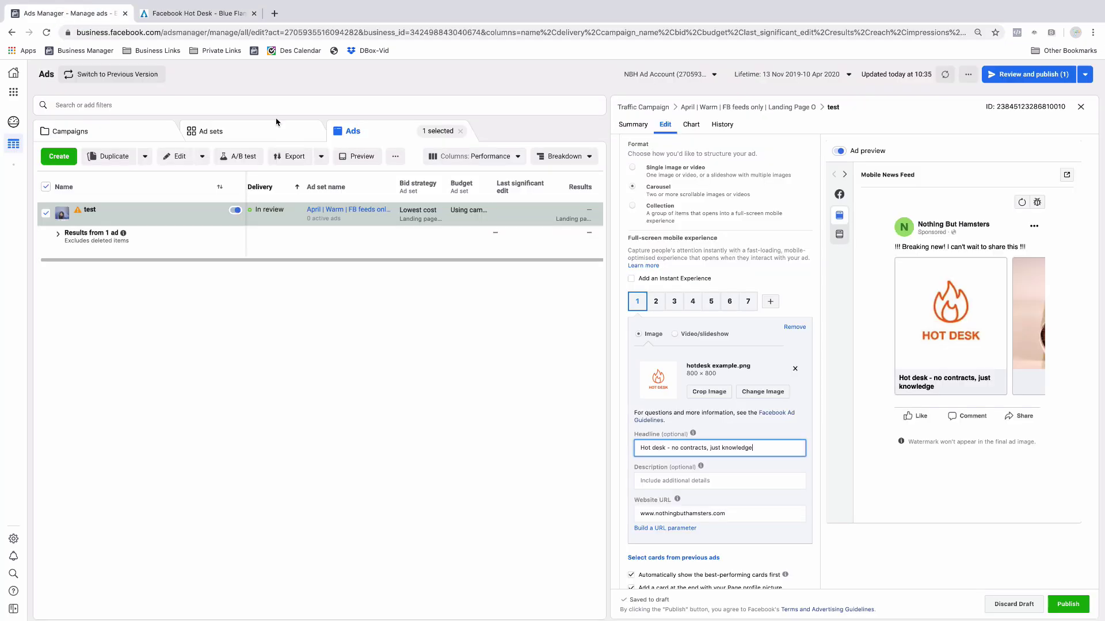
pyautogui.click(727, 510)
pyautogui.hotkey('ctrl', 'a')
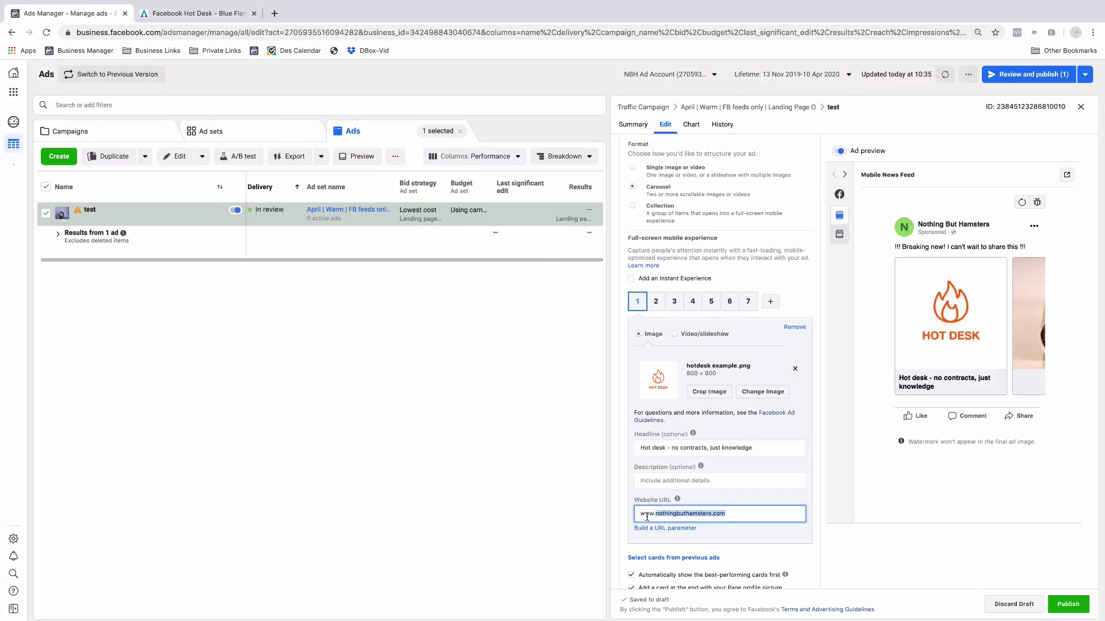
pyautogui.hotkey('ctrl', 'v')
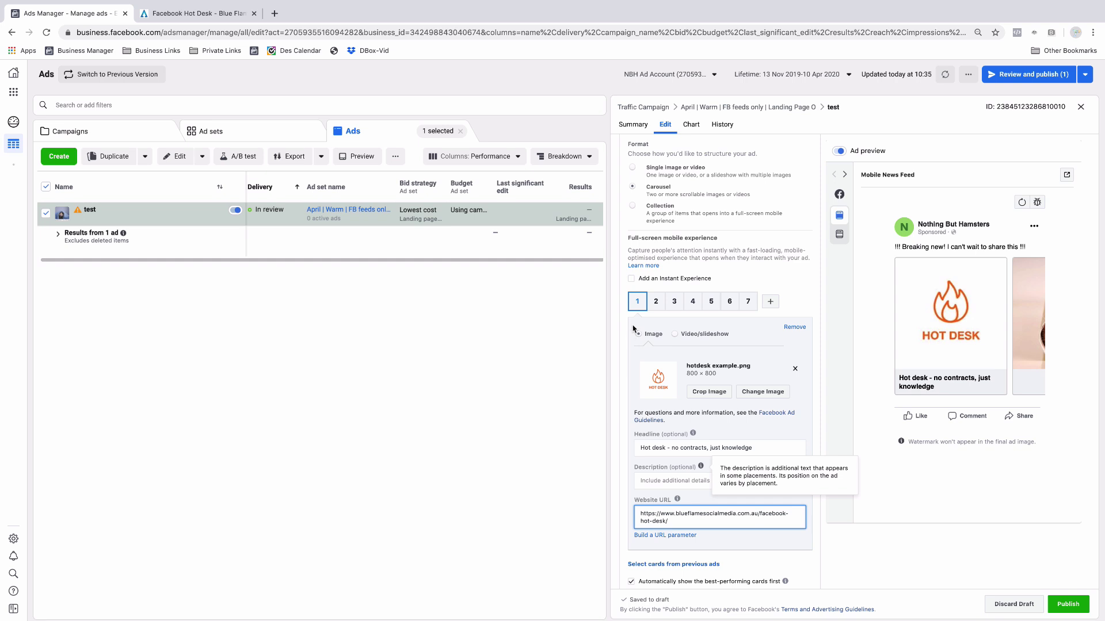
# Step: Upload marketing example.jpg from the Desktop and use it as the second card's image
pyautogui.click(656, 302)
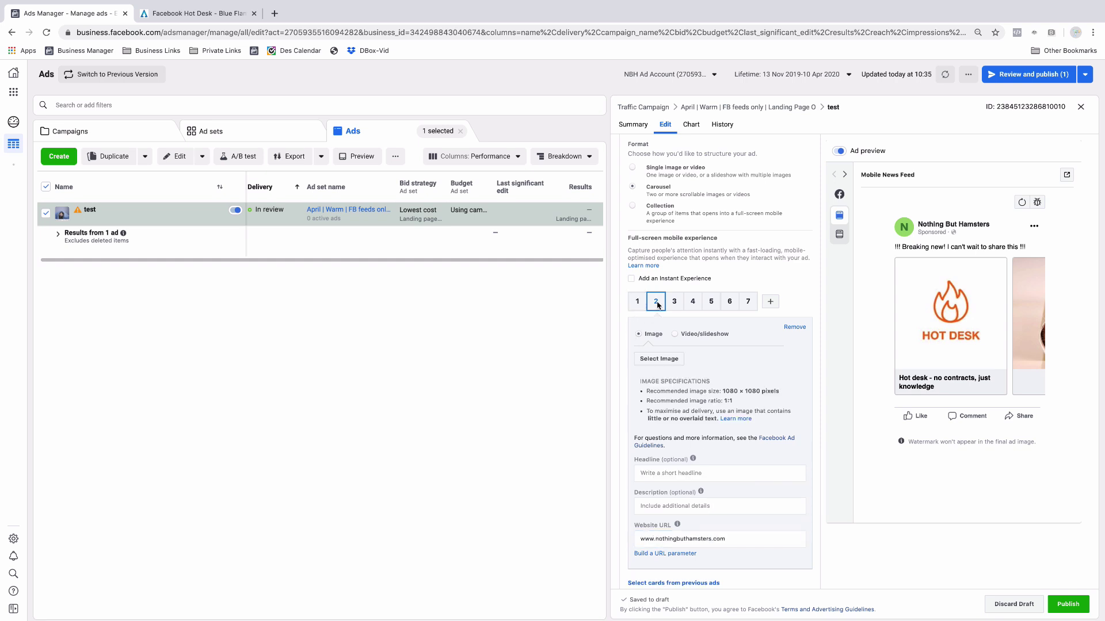
pyautogui.click(659, 364)
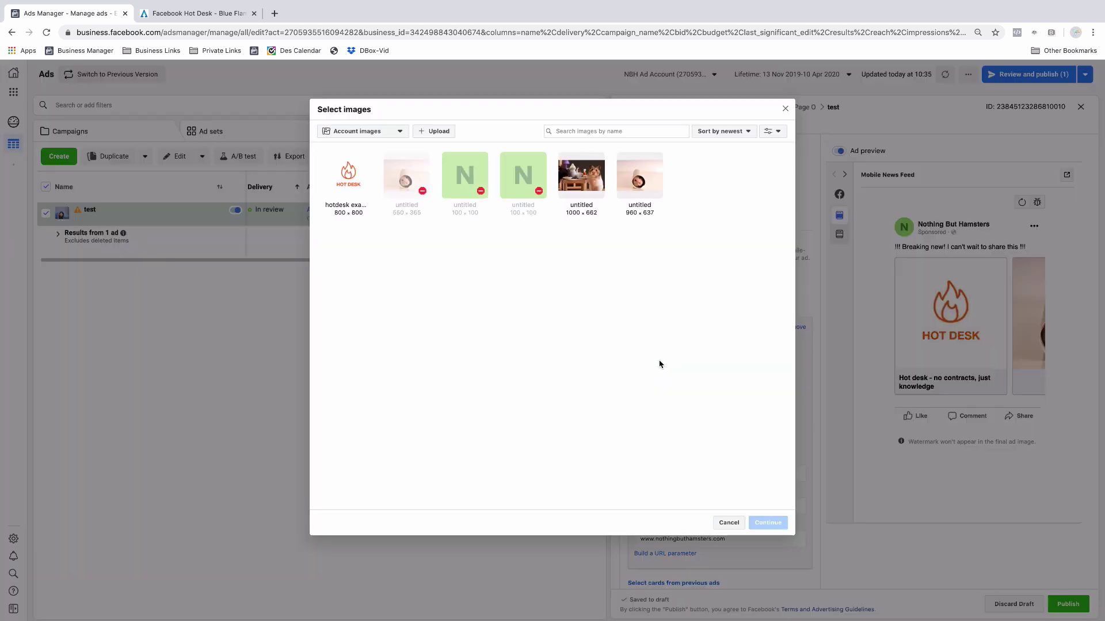
pyautogui.click(438, 132)
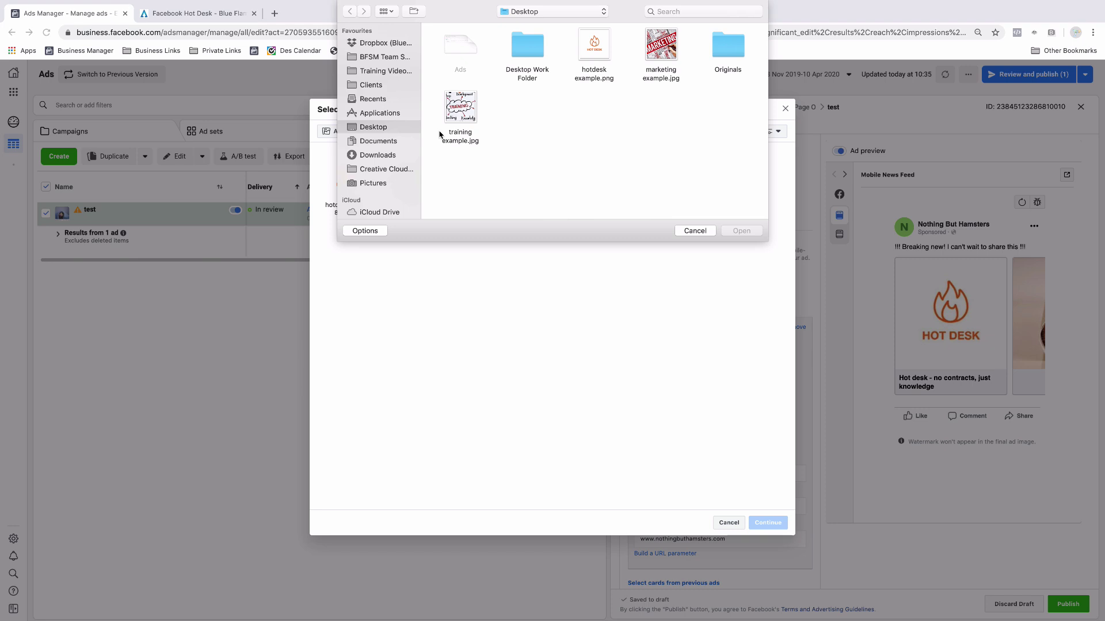
pyautogui.click(659, 46)
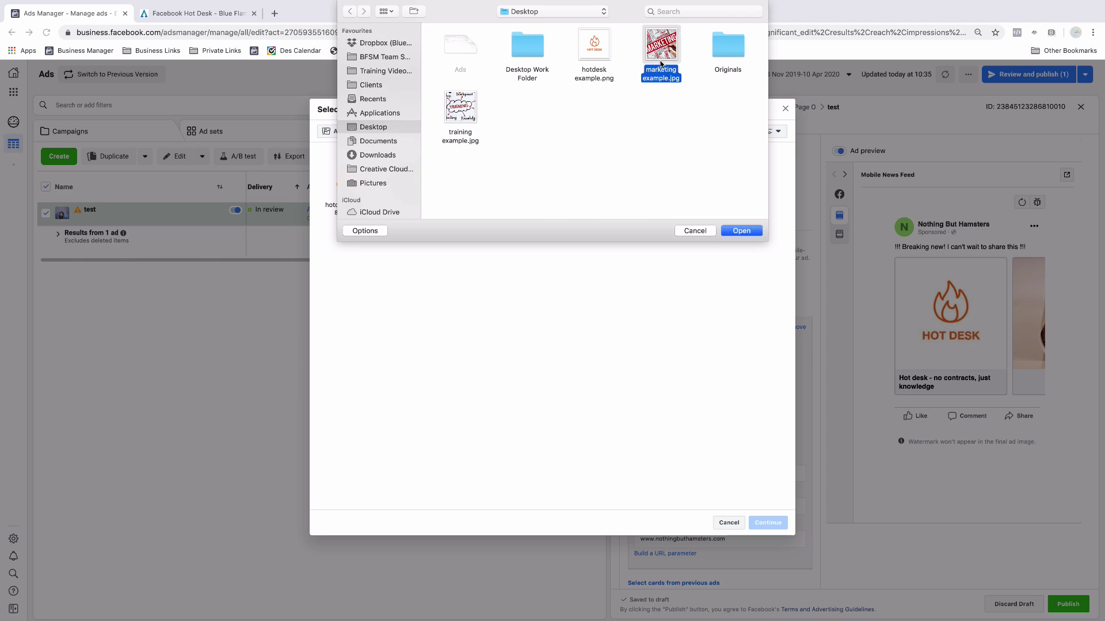
pyautogui.click(741, 230)
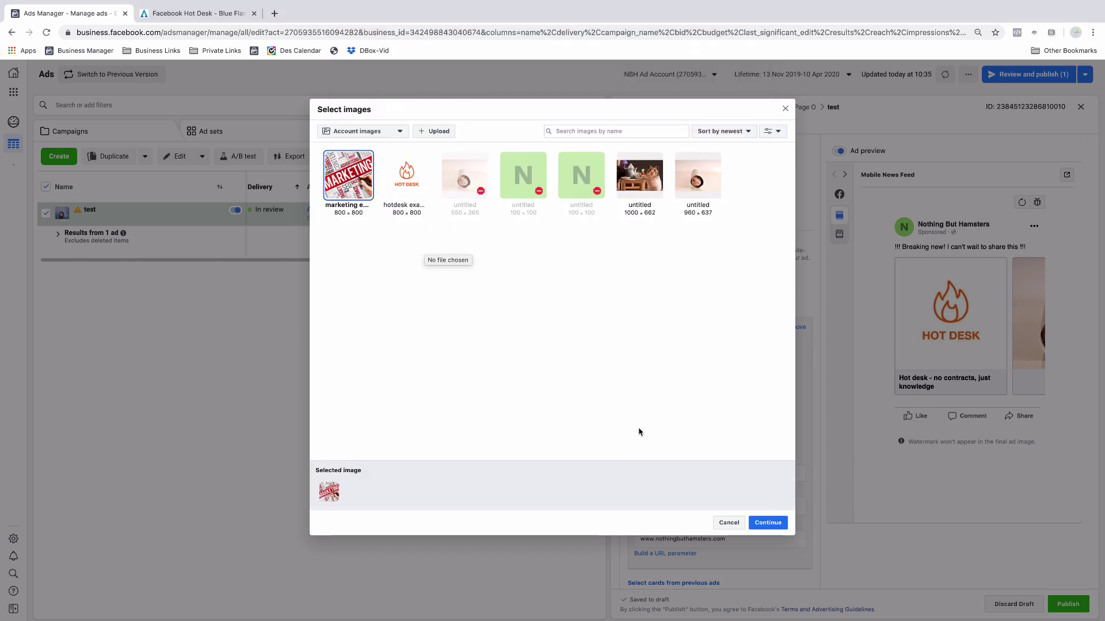
pyautogui.click(779, 526)
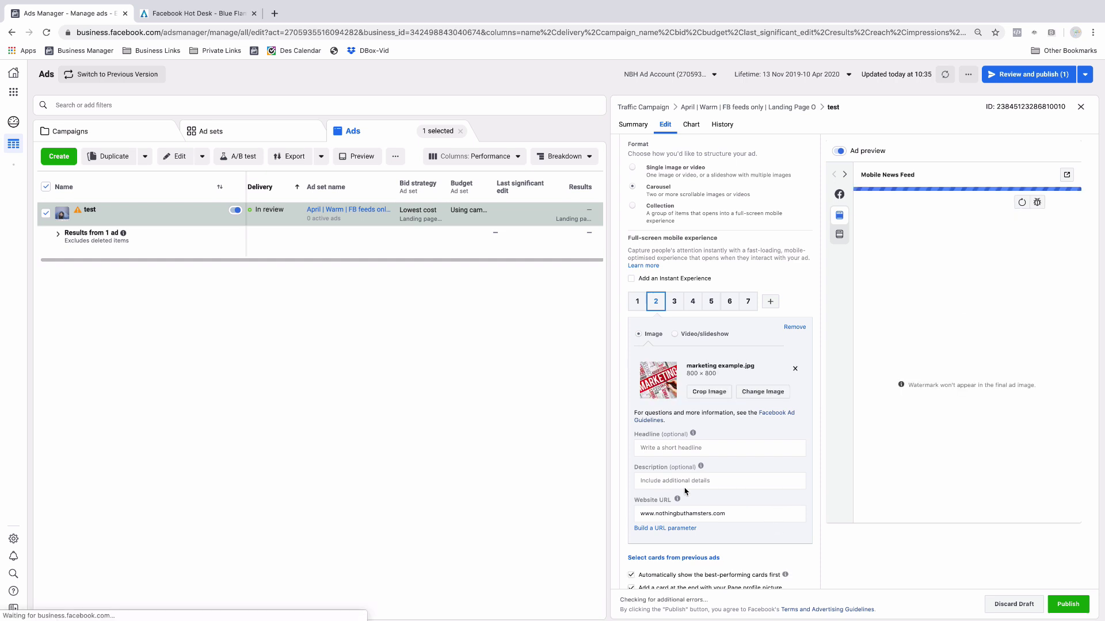
# Step: Set the second card's headline to "Marketing - because sometimes you need someone to do it for you."
pyautogui.click(669, 449)
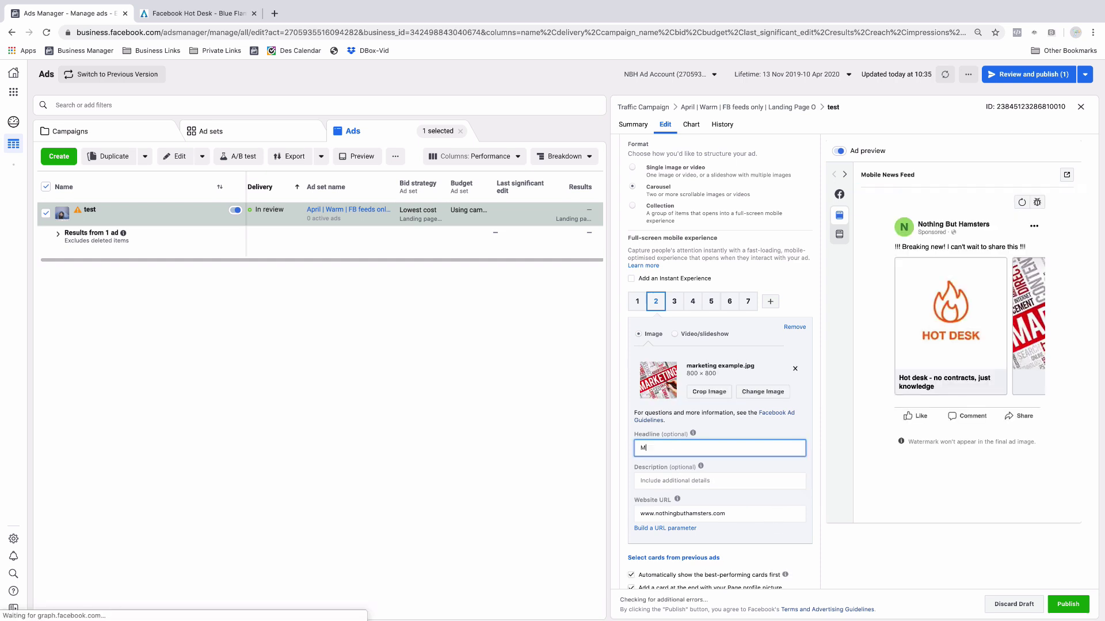
pyautogui.write('Marketing - because sometimes you n')
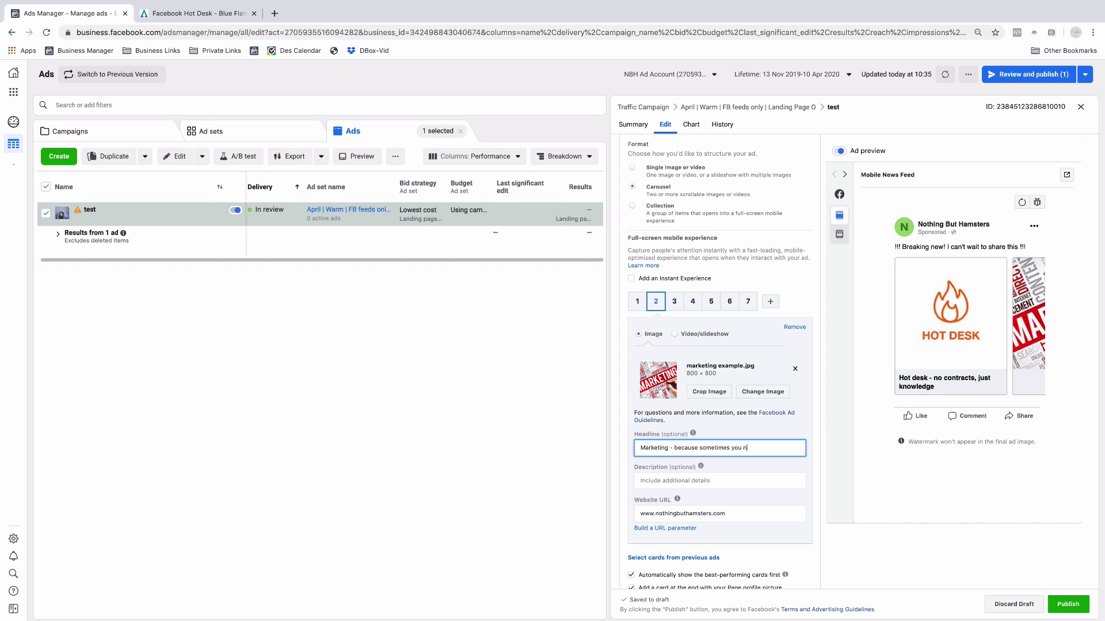
pyautogui.write('to do it for you.')
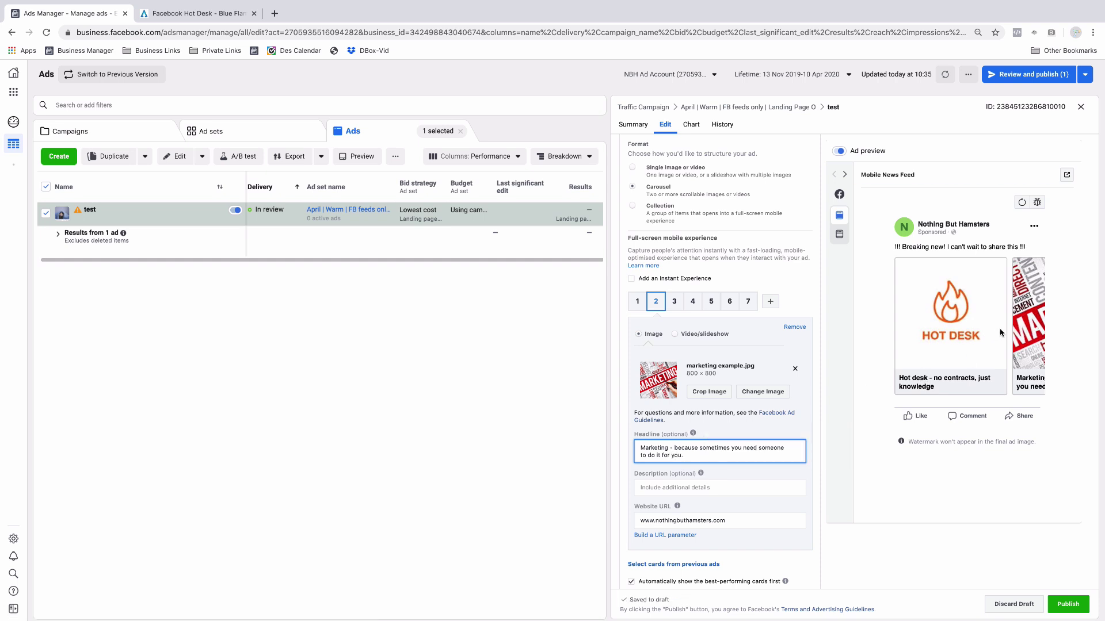
# Step: Preview the ad in the Desktop News Feed and browse forward and back through the carousel cards
pyautogui.moveTo(840, 217)
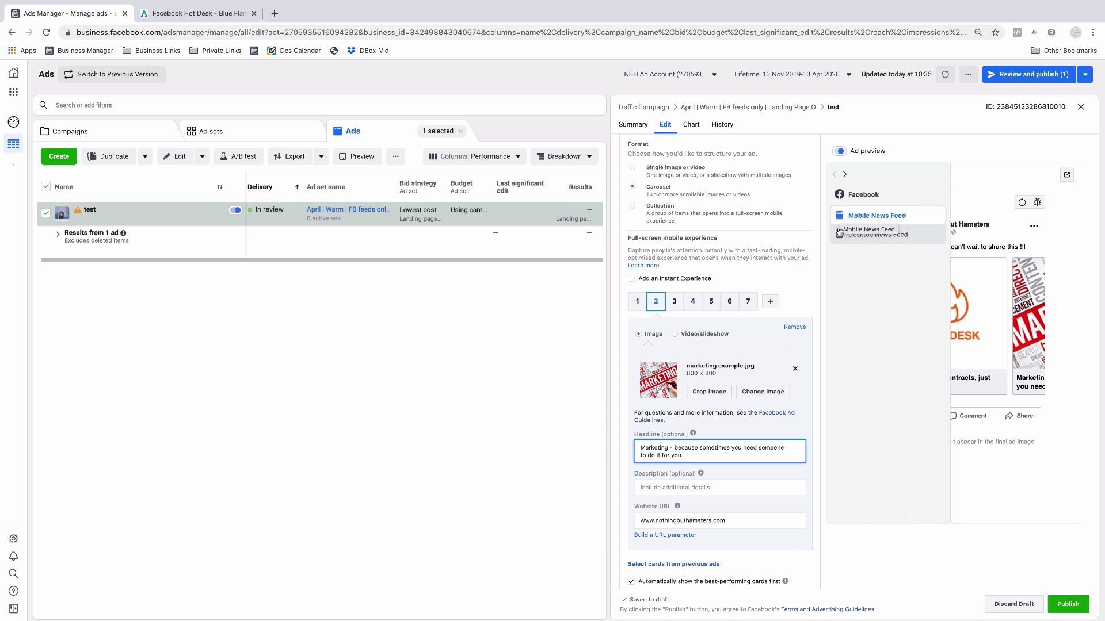
pyautogui.click(839, 236)
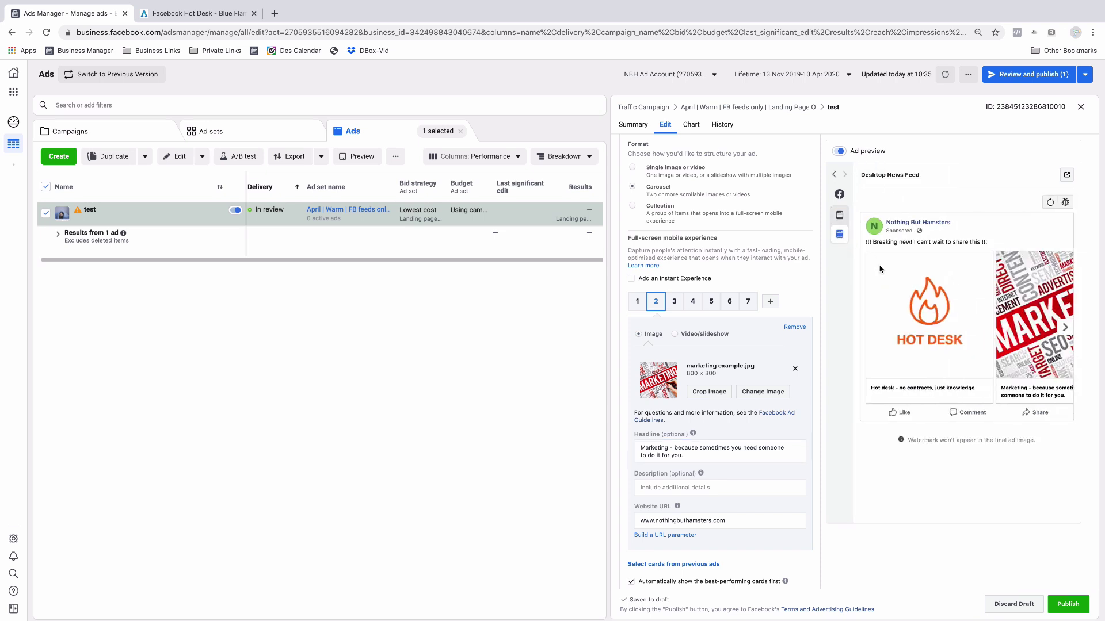
pyautogui.click(1066, 325)
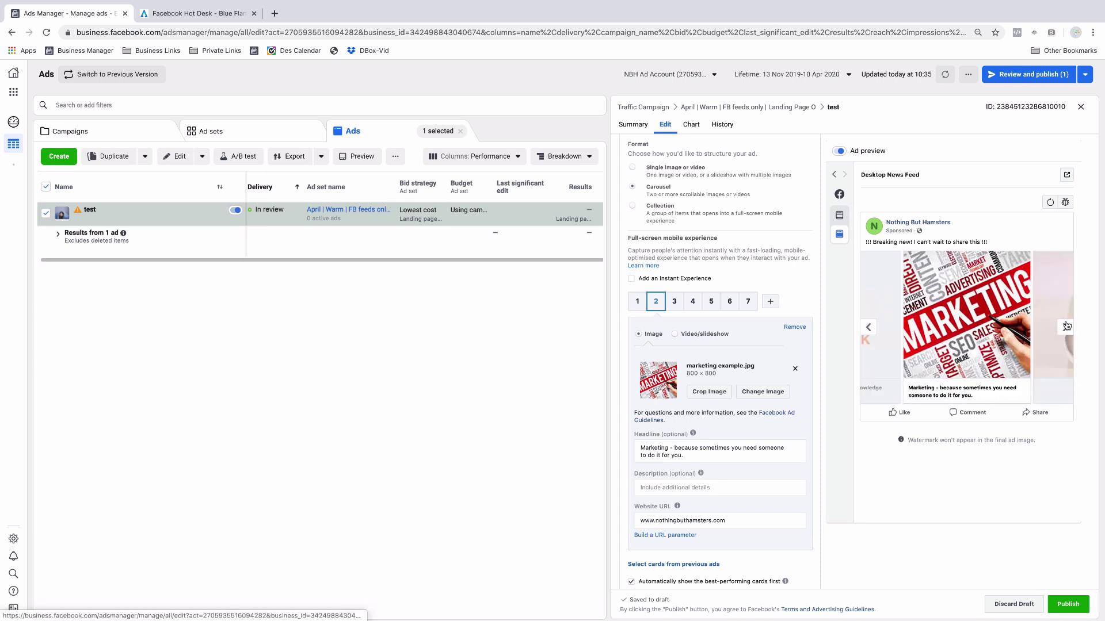
pyautogui.click(1066, 326)
pyautogui.click(1066, 327)
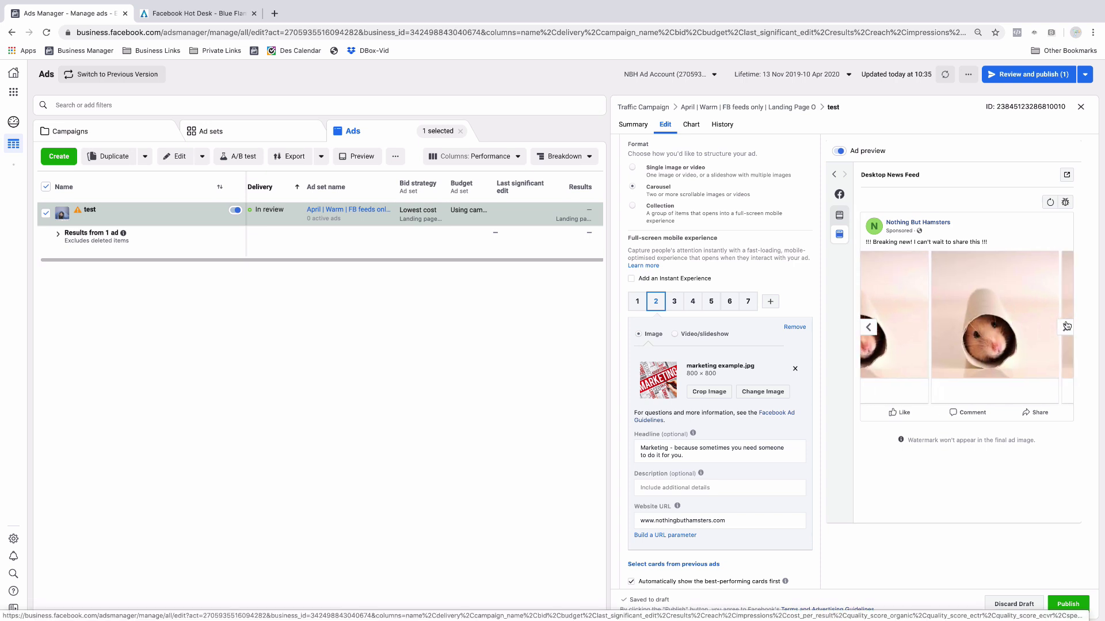
pyautogui.click(867, 330)
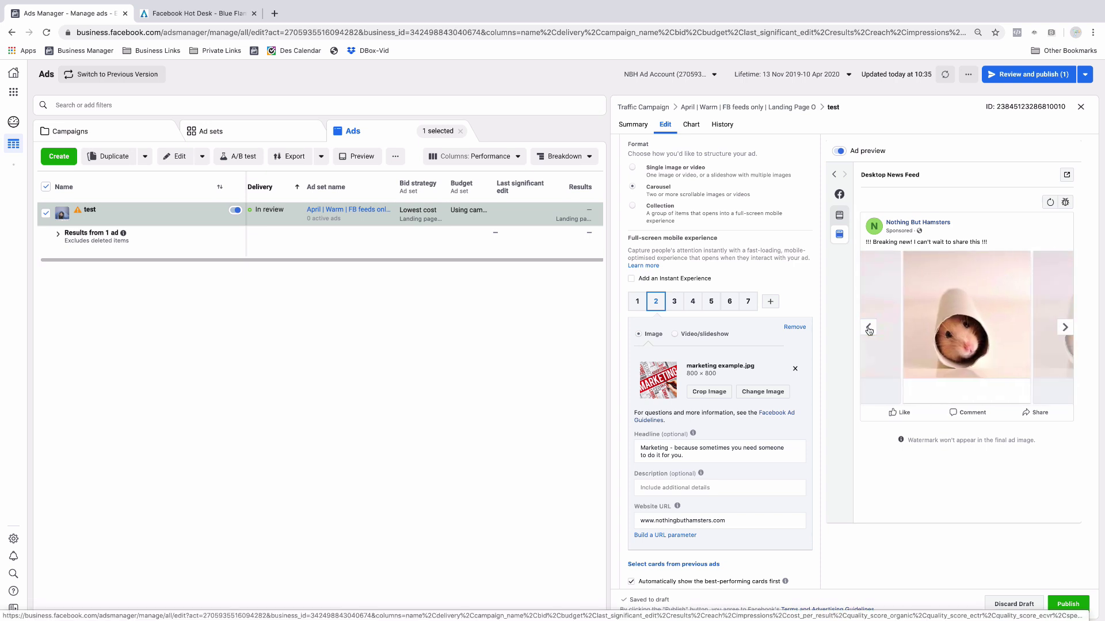
pyautogui.click(869, 331)
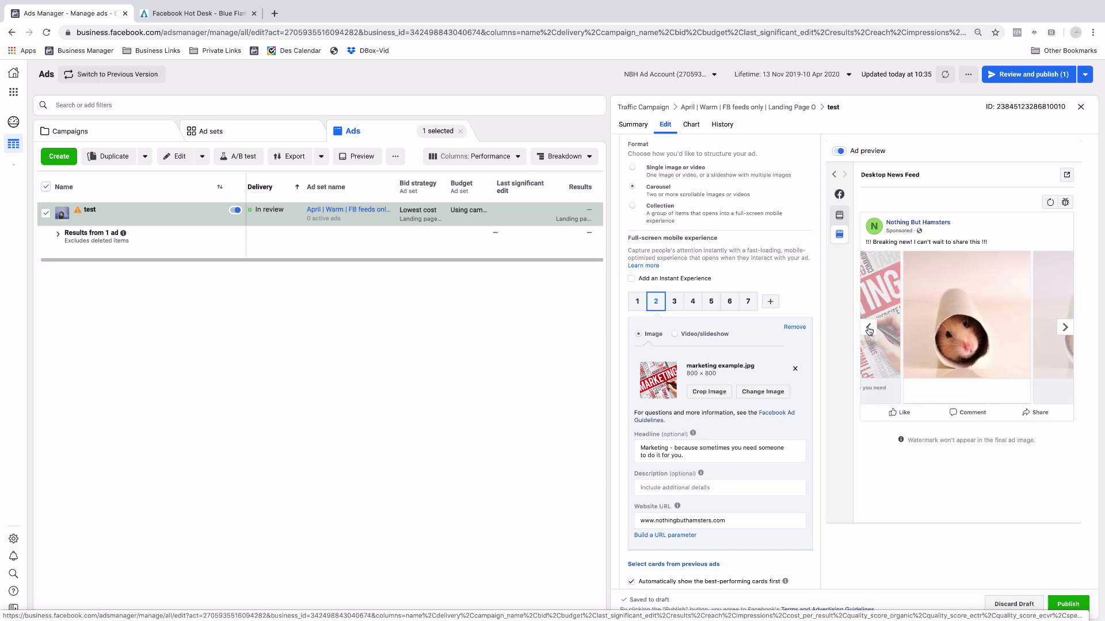
pyautogui.click(868, 331)
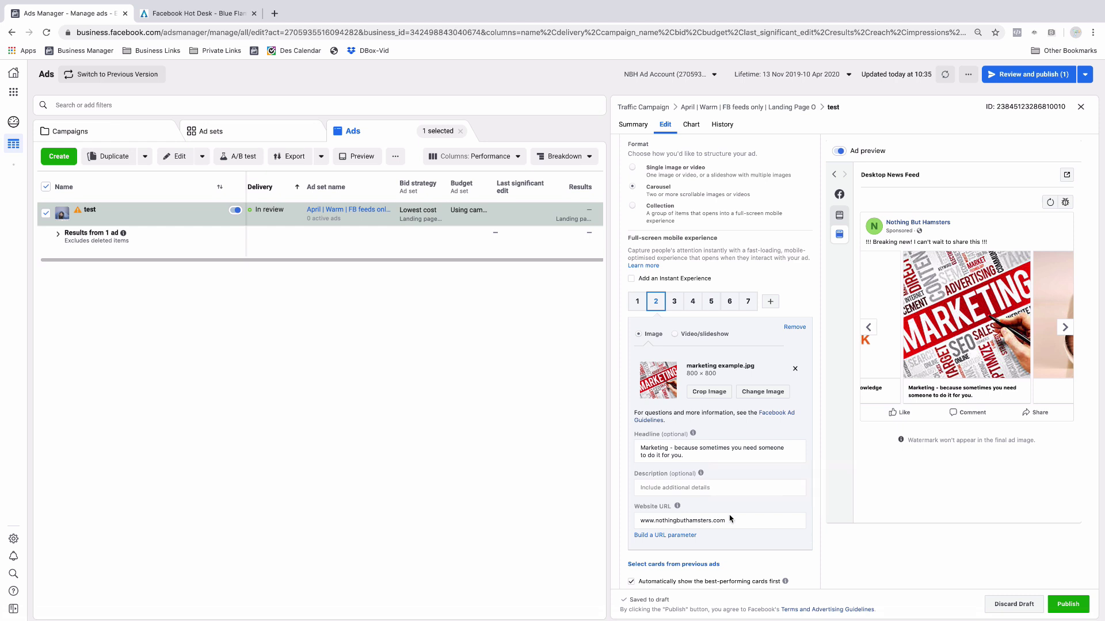
# Step: Copy the address of the Social Media Marketing page on the Blue Flame website and set it as the second card's website URL
pyautogui.moveTo(739, 519); pyautogui.dragTo(612, 521)
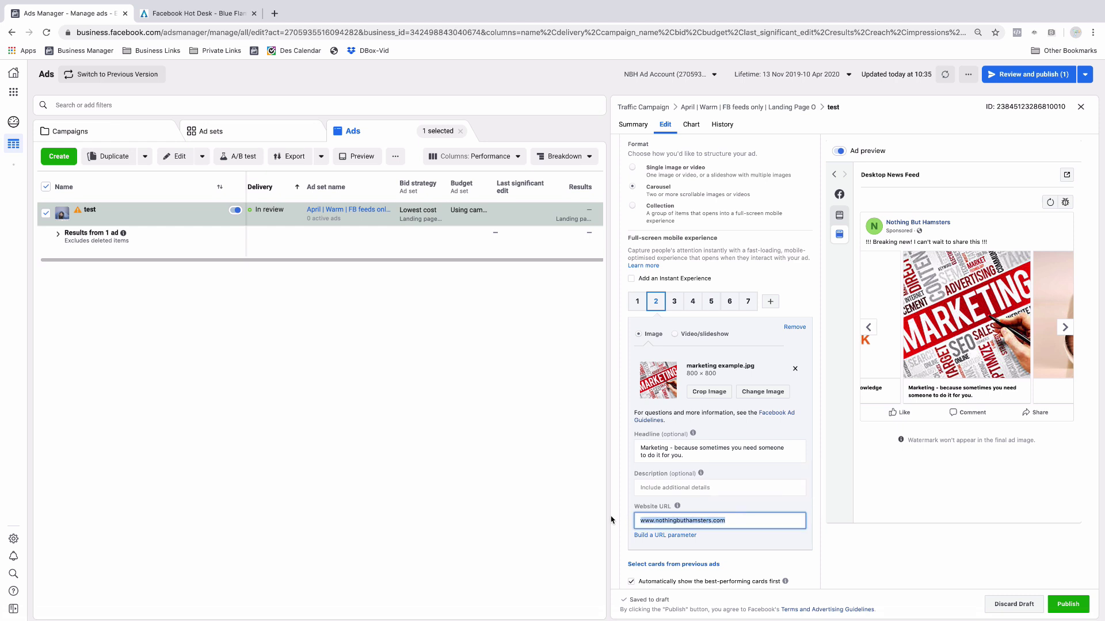
pyautogui.press('BackSpace')
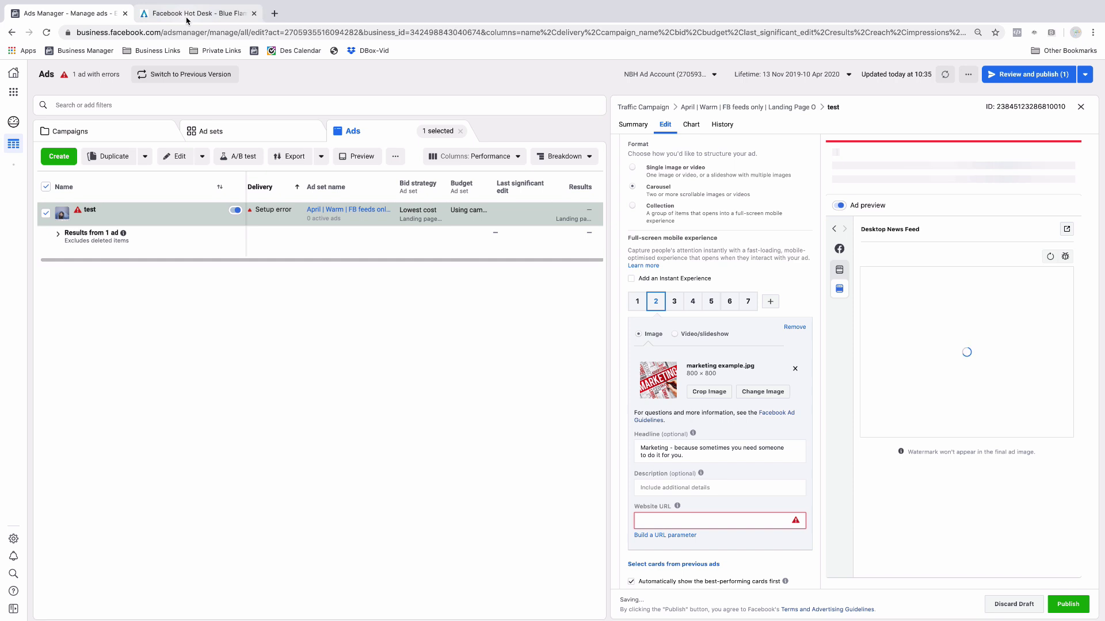
pyautogui.click(187, 16)
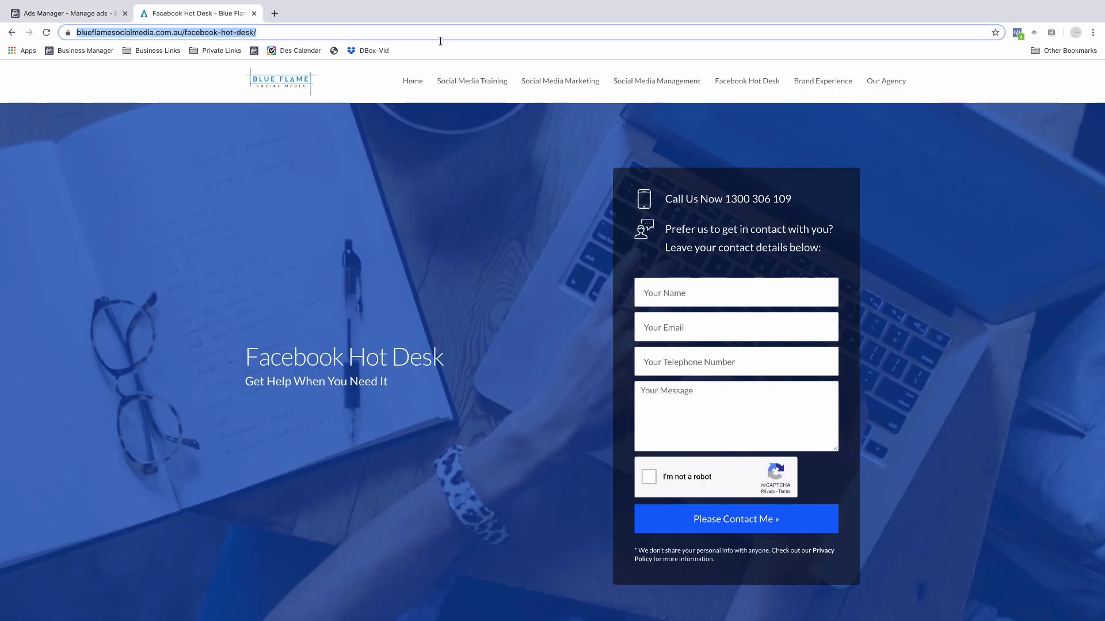
pyautogui.click(568, 83)
pyautogui.click(403, 30)
pyautogui.hotkey('ctrl', 'c')
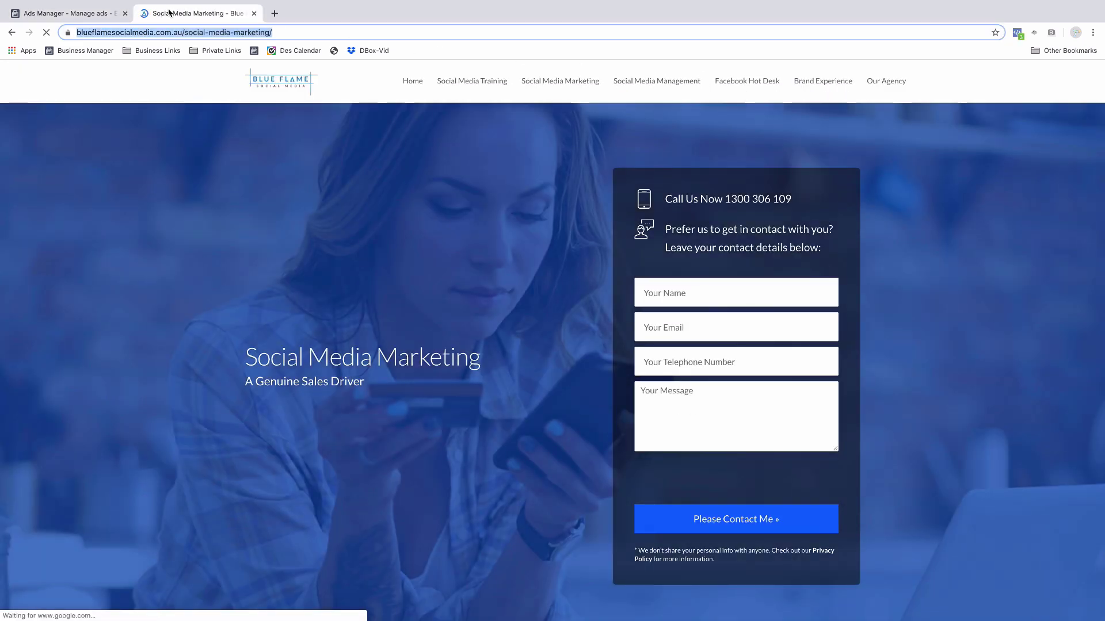
pyautogui.click(69, 13)
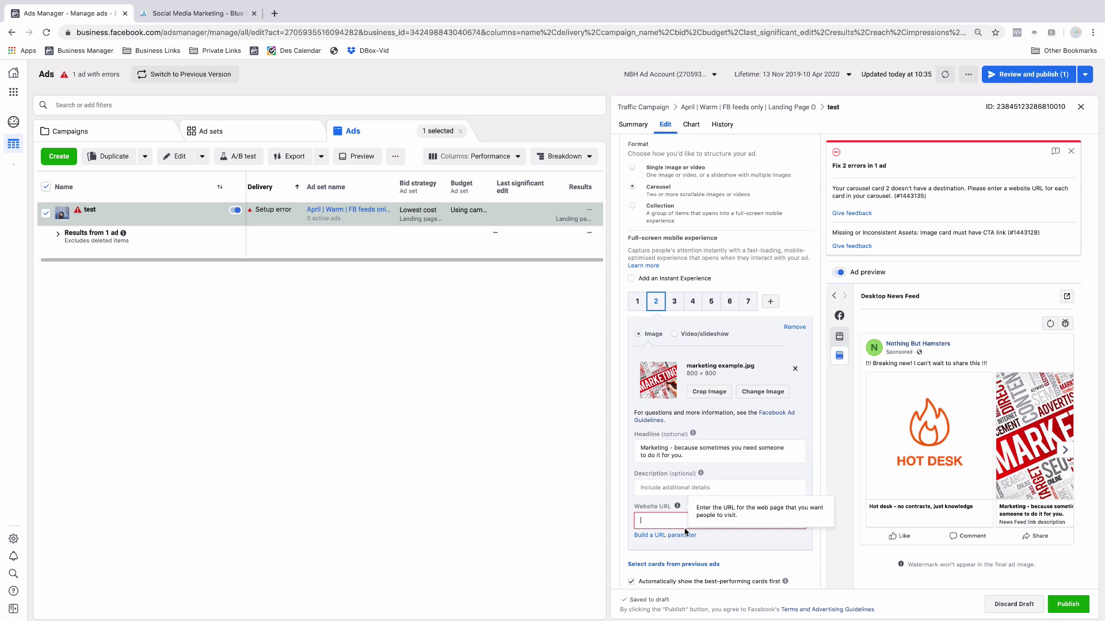
pyautogui.hotkey('ctrl', 'v')
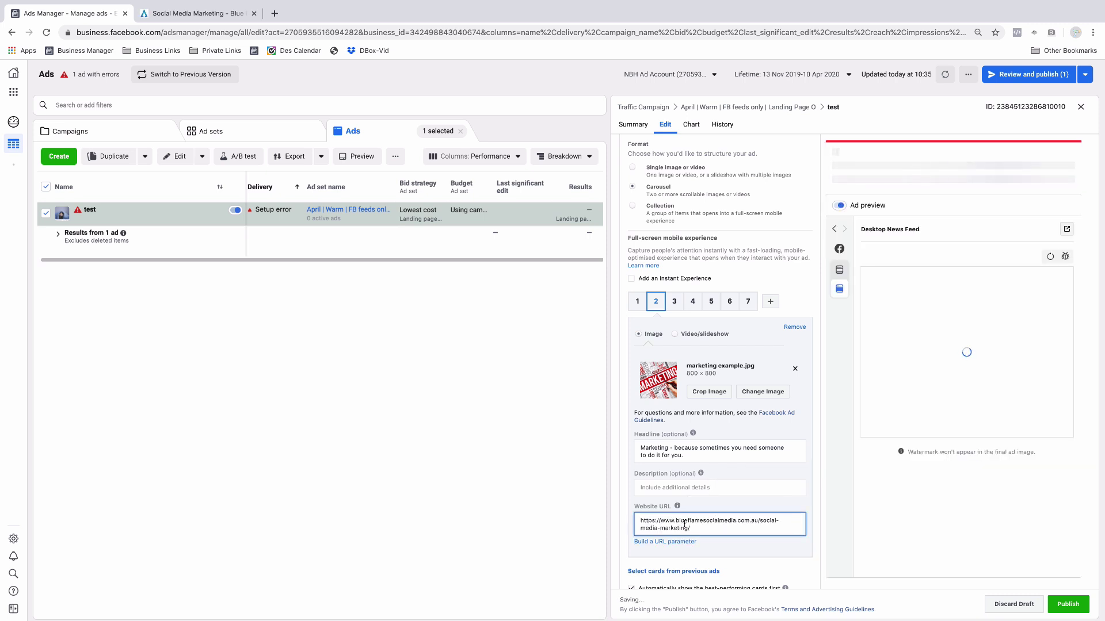
# Step: Set the third card's headline to "Training - because you're worth it!"
pyautogui.click(674, 300)
pyautogui.click(683, 473)
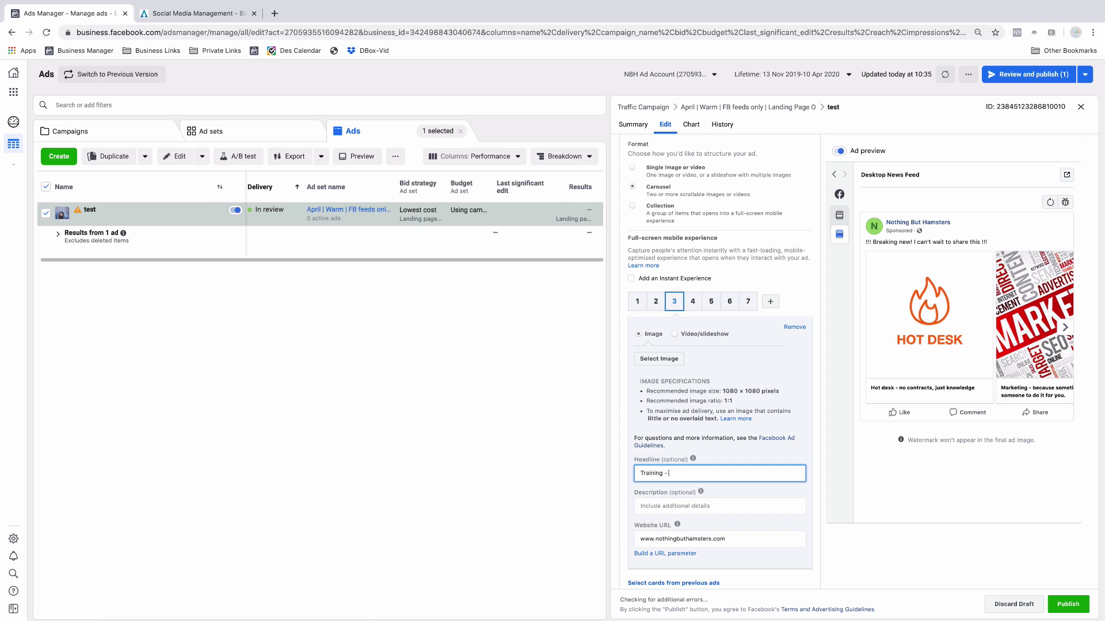
pyautogui.write("Training - because you're worth its")
pyautogui.press('BackSpace')
pyautogui.write('!')
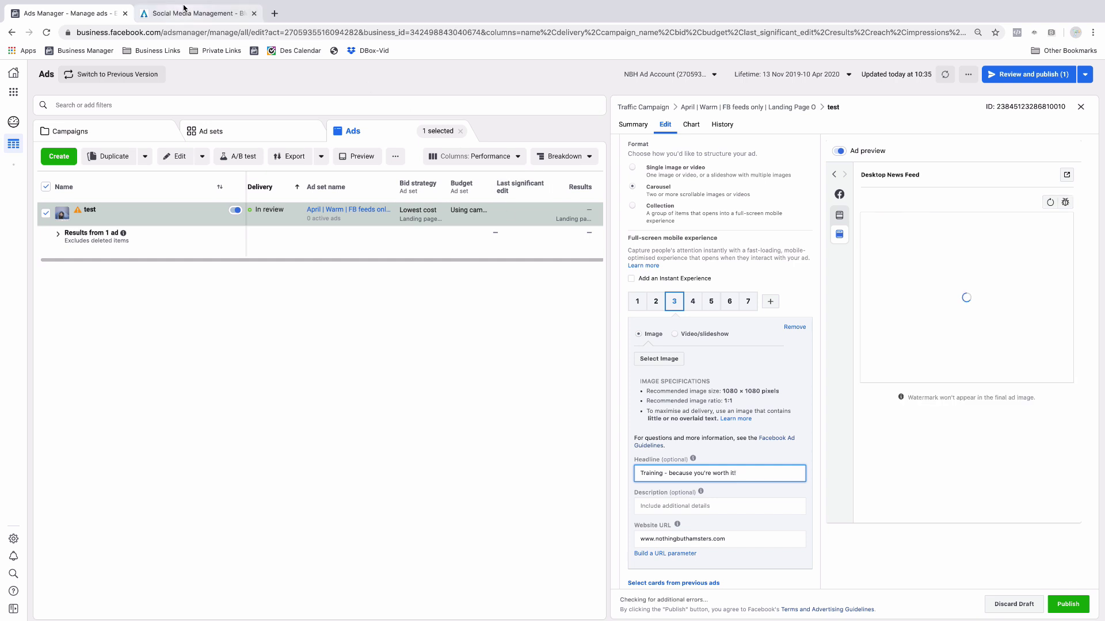
# Step: Copy the address of the Social Media Training page on the Blue Flame website and set it as the third card's website URL
pyautogui.click(184, 8)
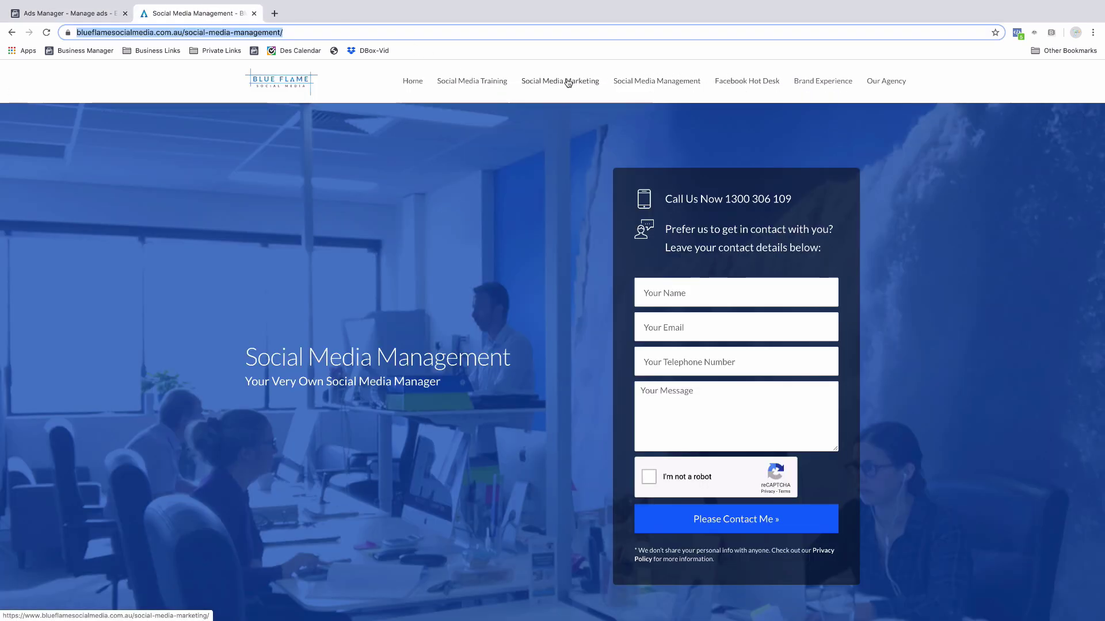
pyautogui.click(486, 81)
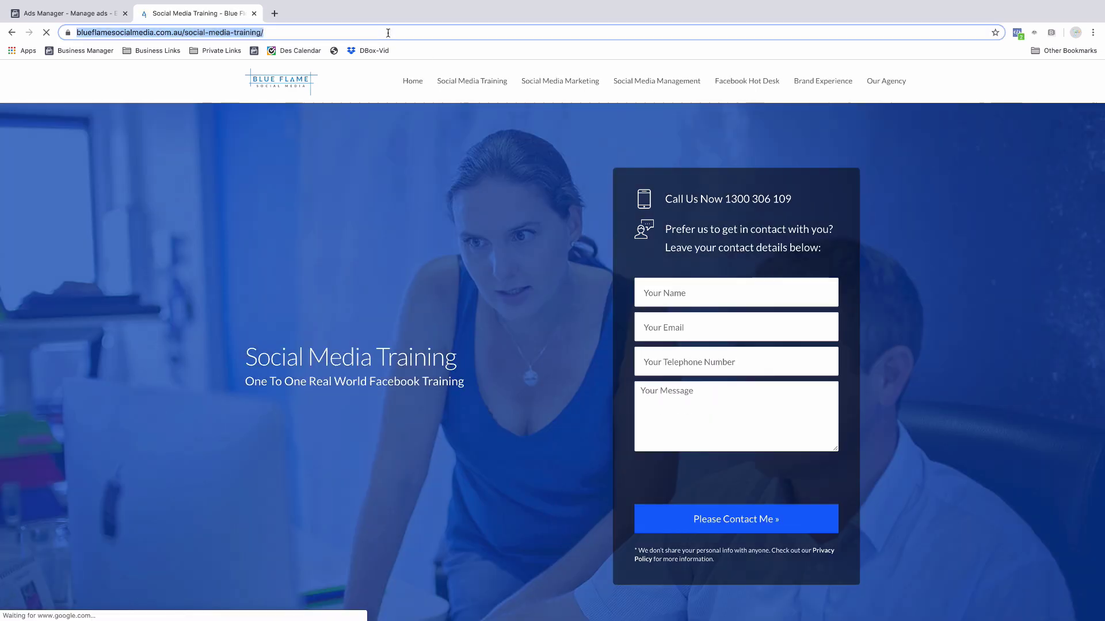
pyautogui.click(66, 12)
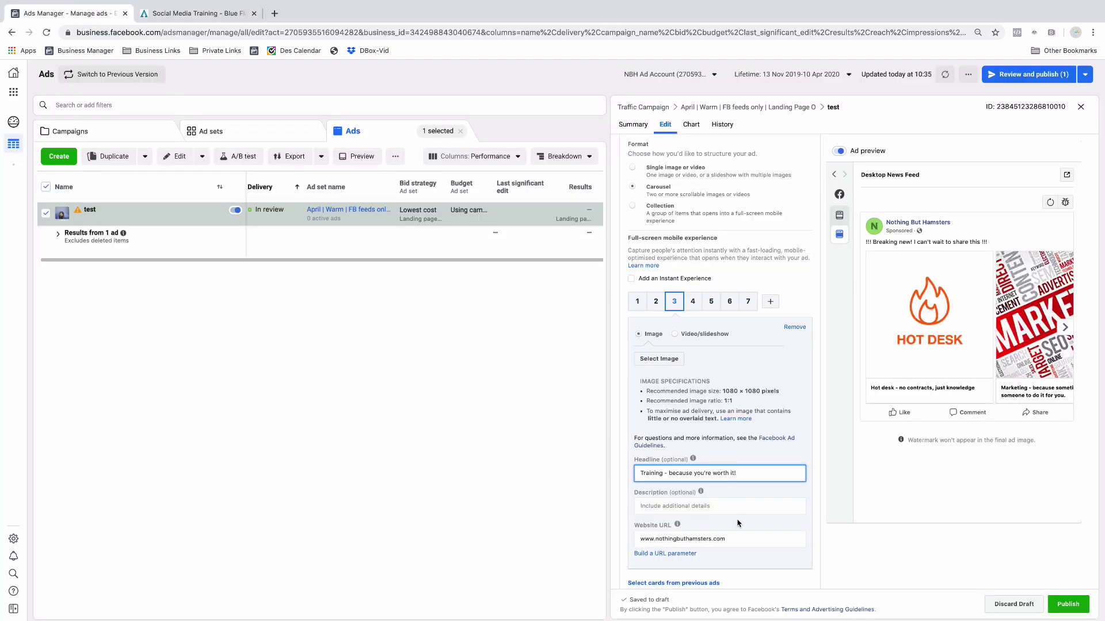
pyautogui.moveTo(726, 539); pyautogui.dragTo(605, 537)
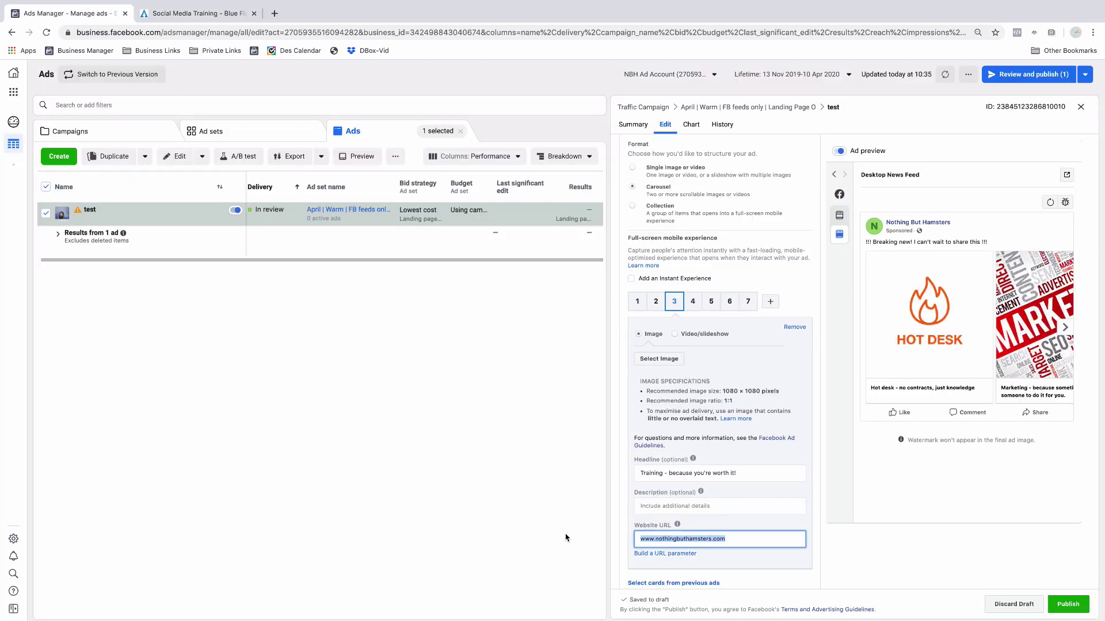
pyautogui.write('https://www.blueflamesocialmedia.com.au/social-media-training/')
# Step: Use training example.jpg from the account images as the third card's image and check that card in the ad preview
pyautogui.click(657, 359)
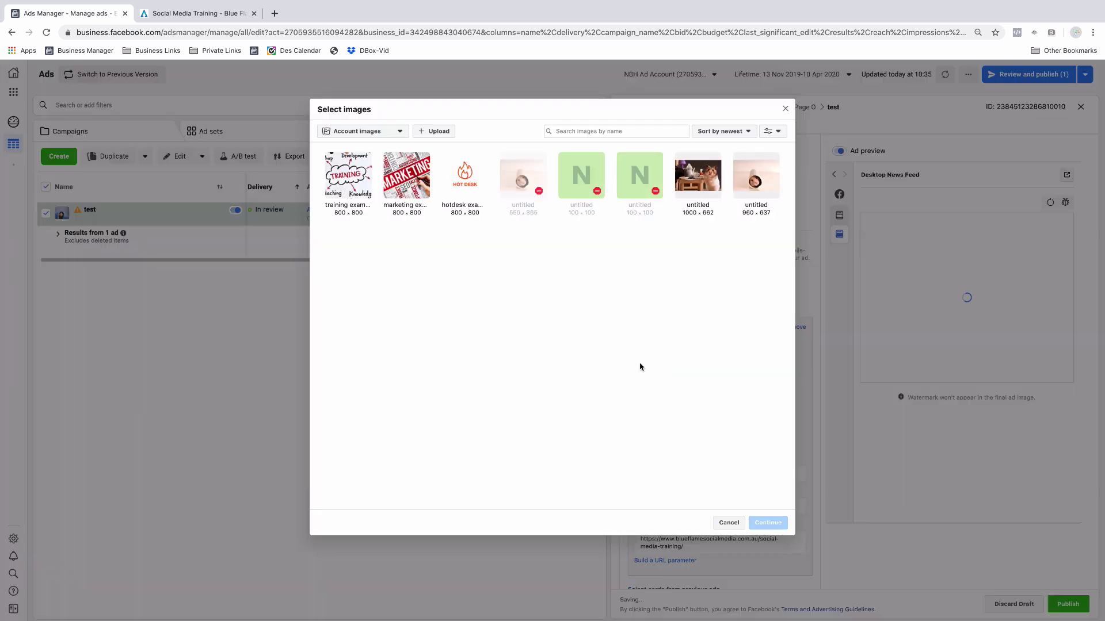
pyautogui.click(366, 178)
pyautogui.click(766, 522)
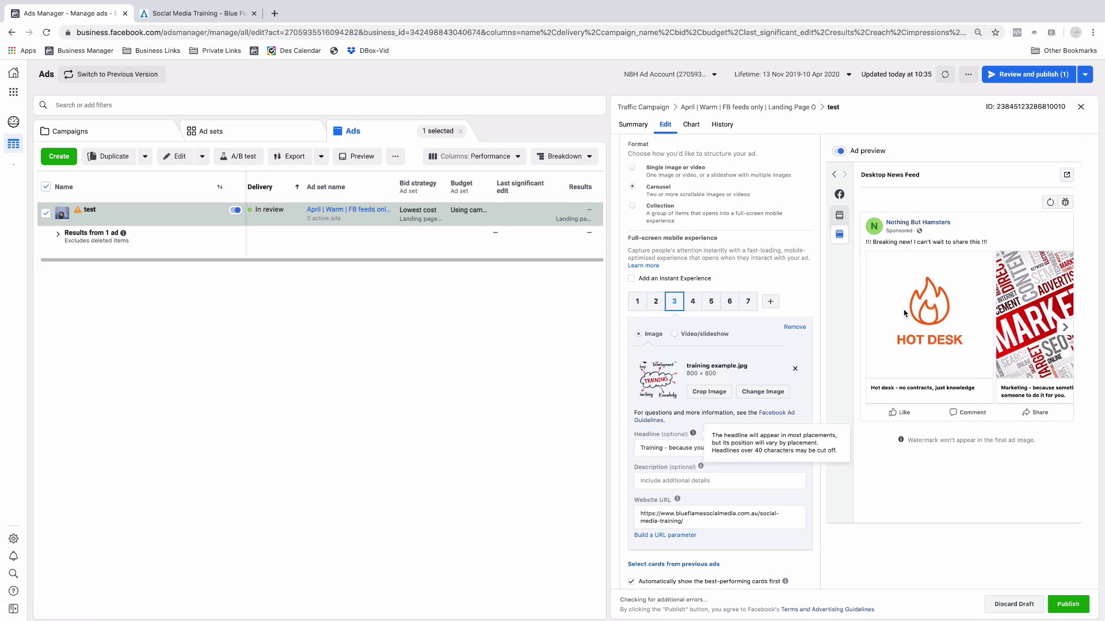
pyautogui.click(1066, 328)
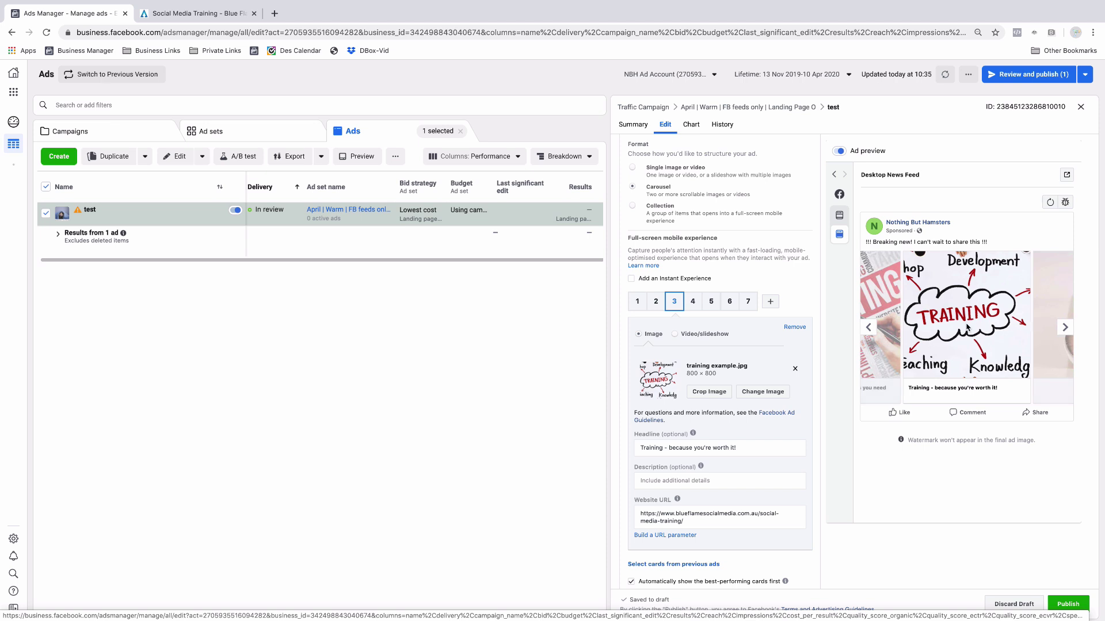
# Step: Remove the unused carousel cards 7, 6, 5 and 4
pyautogui.click(747, 302)
pyautogui.click(794, 327)
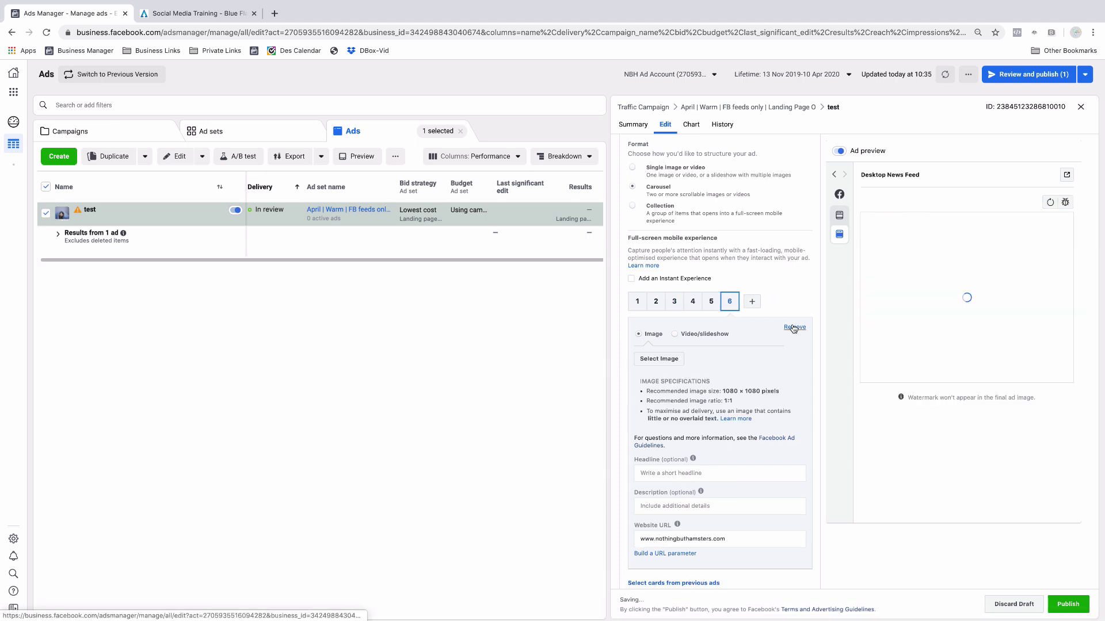
pyautogui.click(794, 327)
pyautogui.click(794, 327)
pyautogui.click(794, 327)
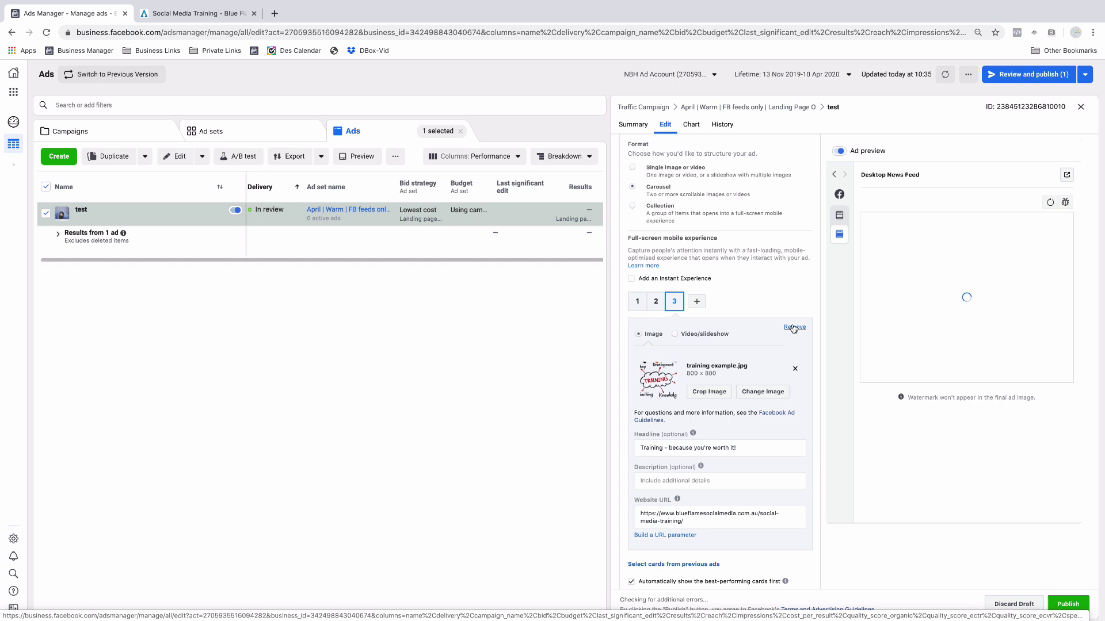
# Step: Review the carousel card options and browse the preview back and forth through to the closing Page profile card
pyautogui.scroll(-2, 716, 341)
pyautogui.scroll(-2, 717, 341)
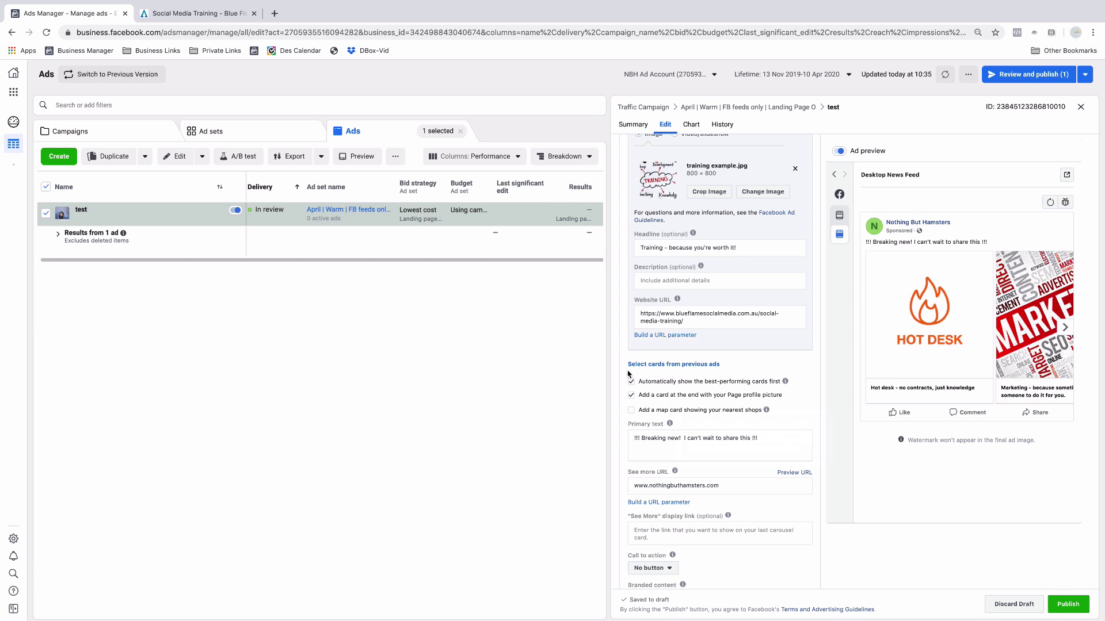
pyautogui.click(1066, 327)
pyautogui.click(1066, 327)
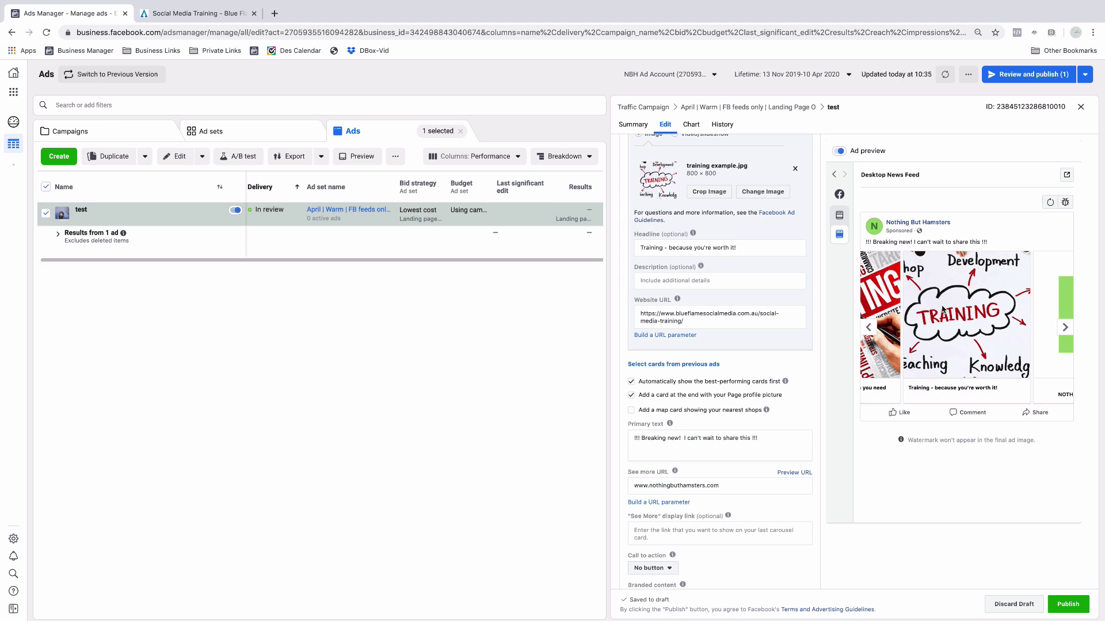
pyautogui.click(870, 328)
pyautogui.click(869, 328)
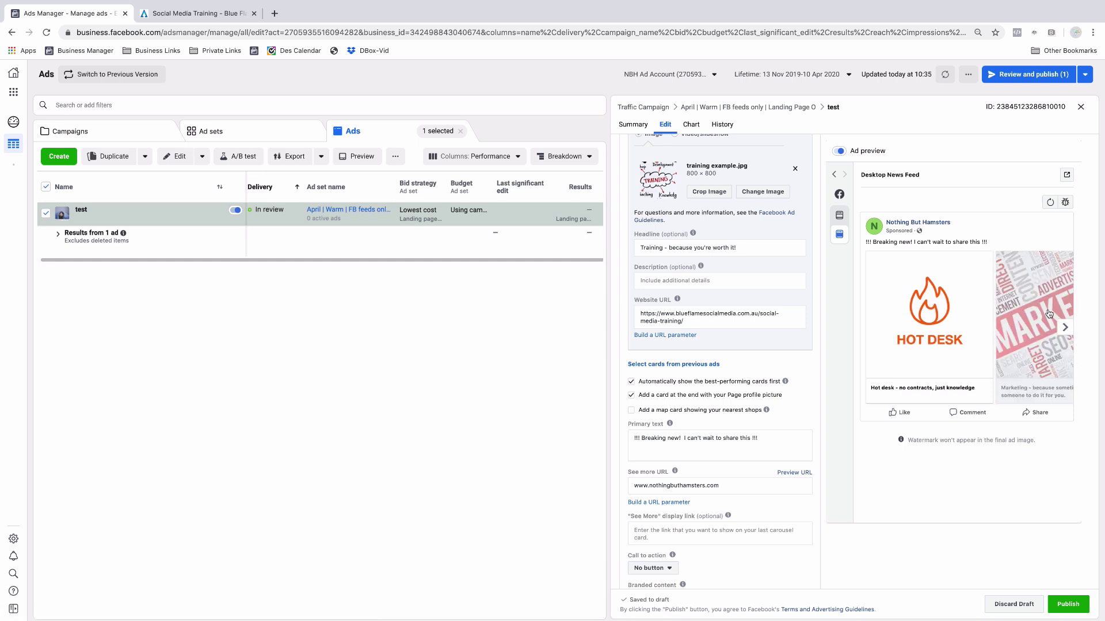
pyautogui.click(1065, 330)
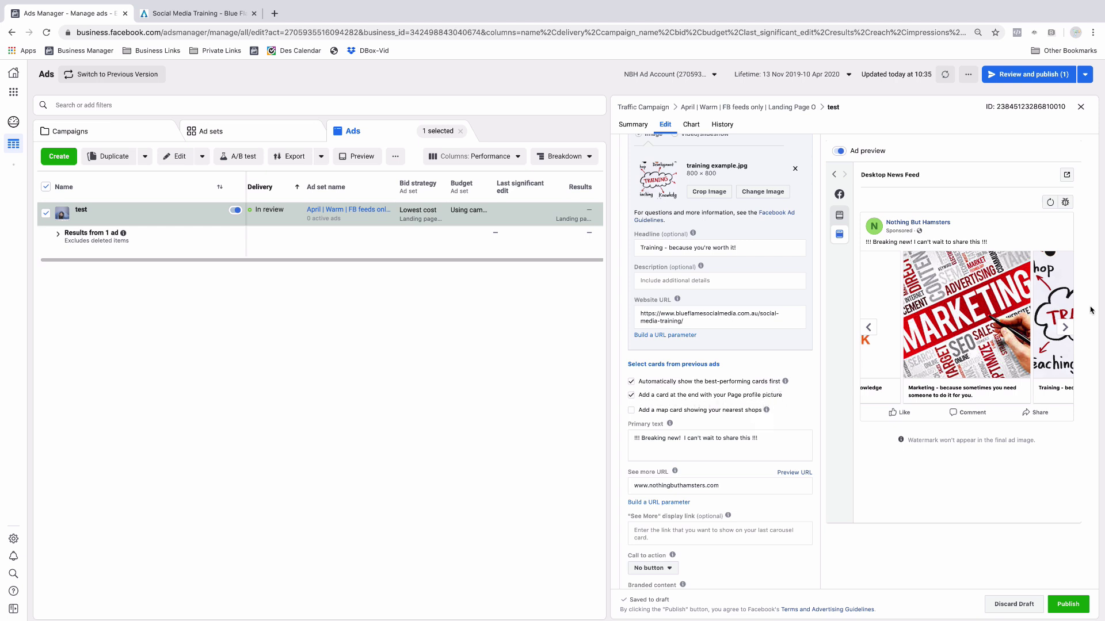
pyautogui.click(1065, 327)
pyautogui.click(1064, 328)
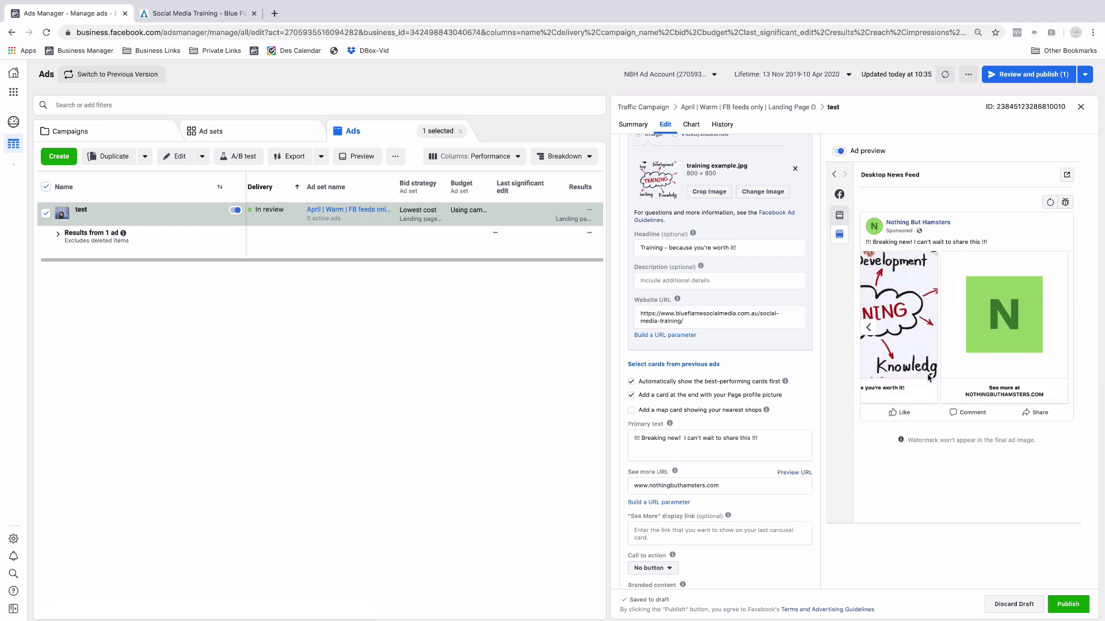
# Step: Try a map card showing the nearest shops, and restore the automatic display of the best-performing cards first
pyautogui.click(632, 412)
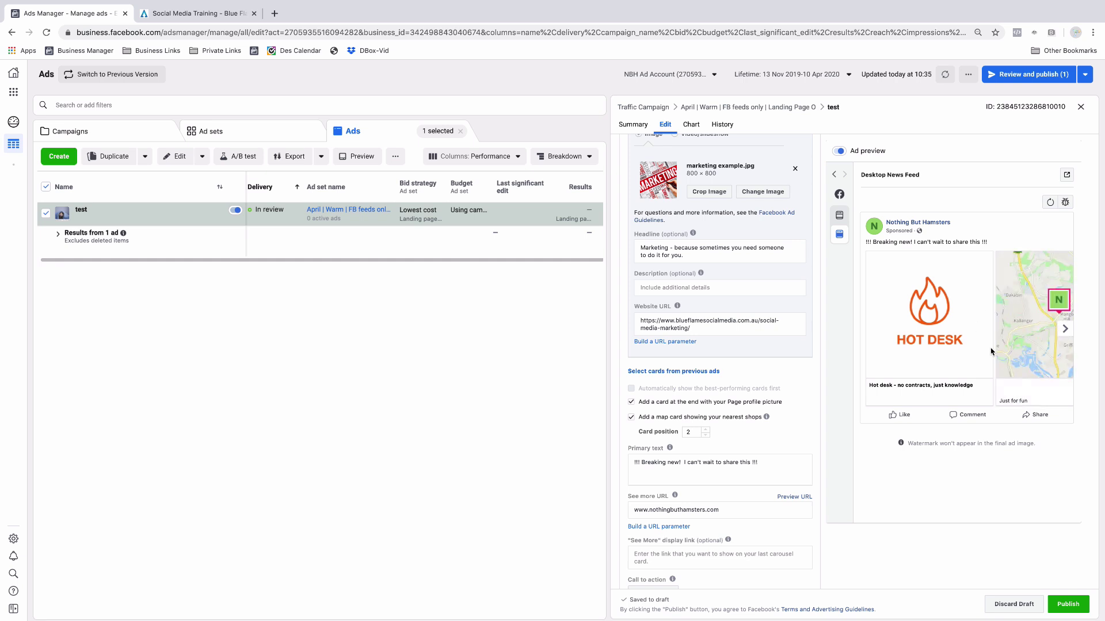
pyautogui.click(632, 417)
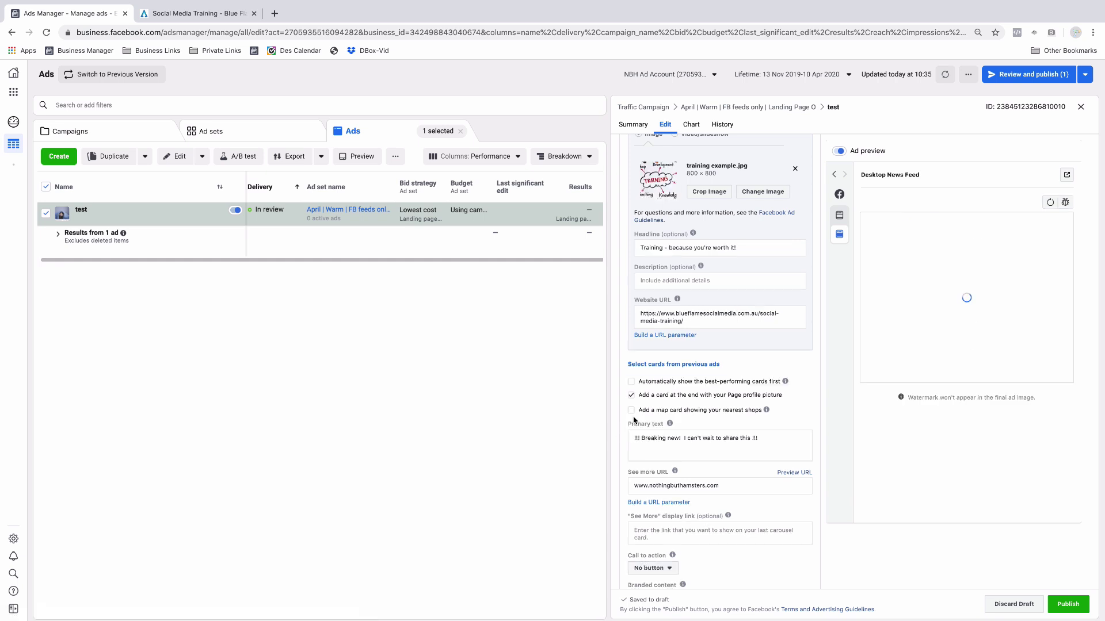
pyautogui.click(631, 381)
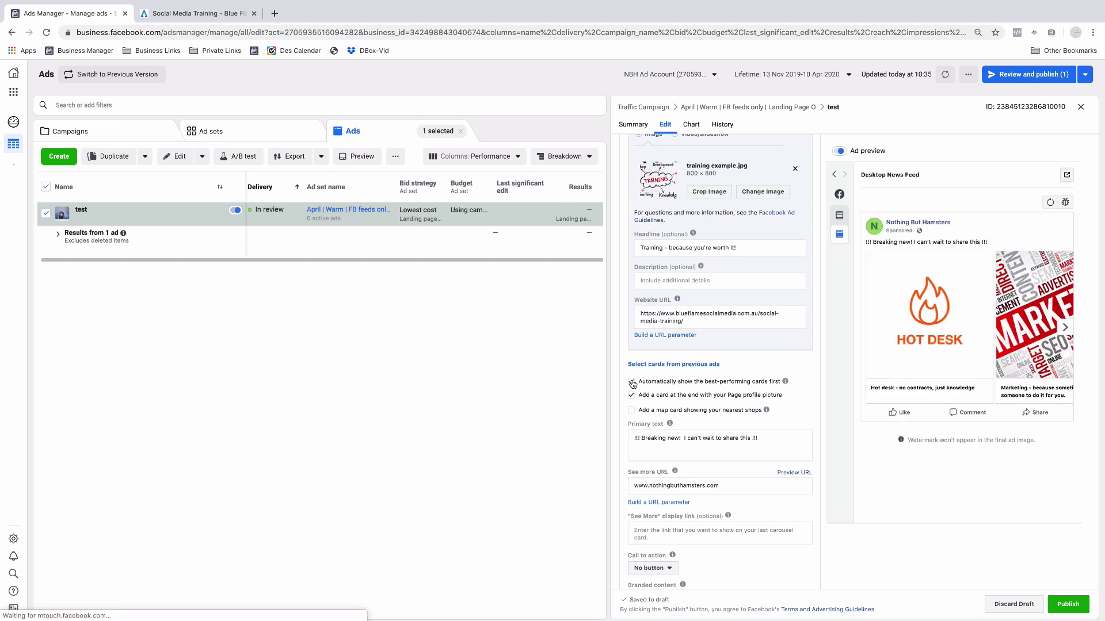
# Step: Add a second line to the ad's primary text reading "Check out all our offerings and make sure you contact us soon!"
pyautogui.scroll(-3, 633, 384)
pyautogui.click(634, 366)
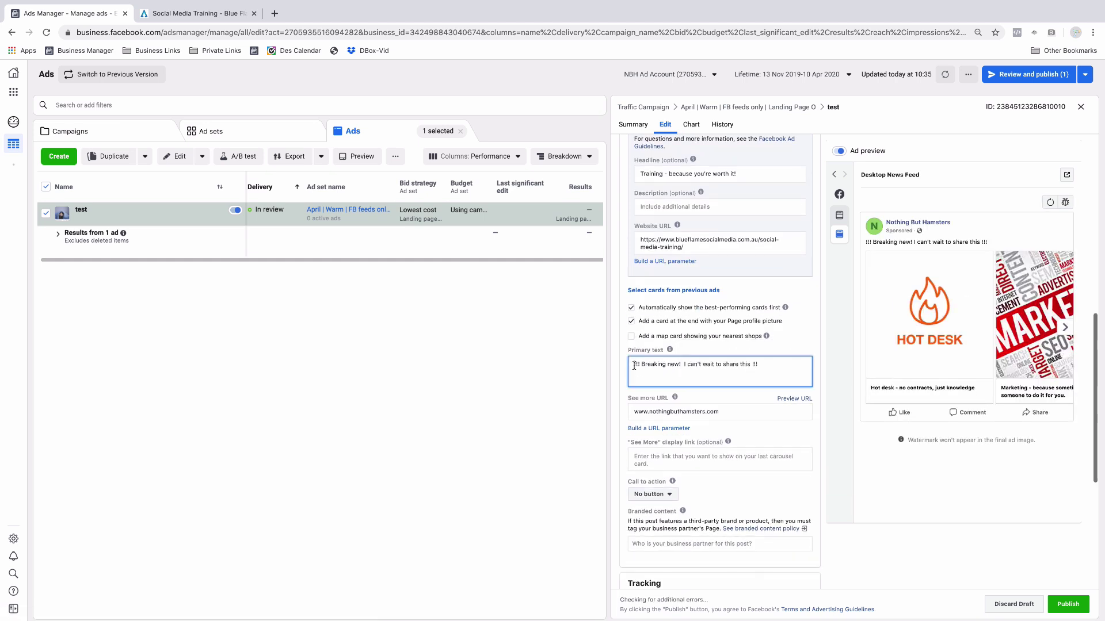
pyautogui.moveTo(759, 365); pyautogui.dragTo(621, 369)
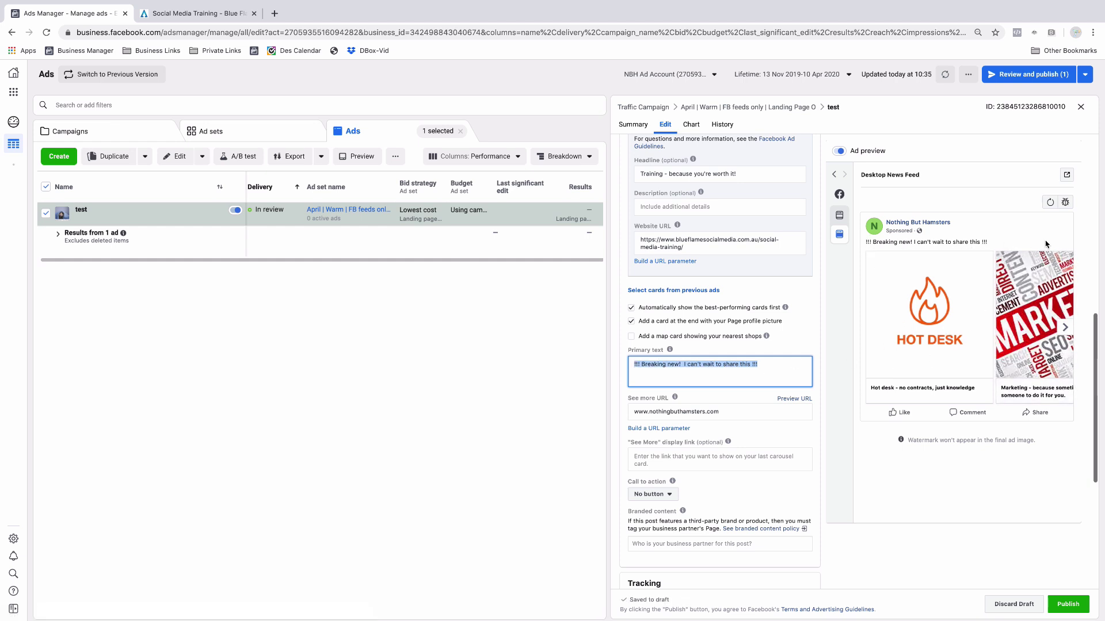
pyautogui.click(766, 367)
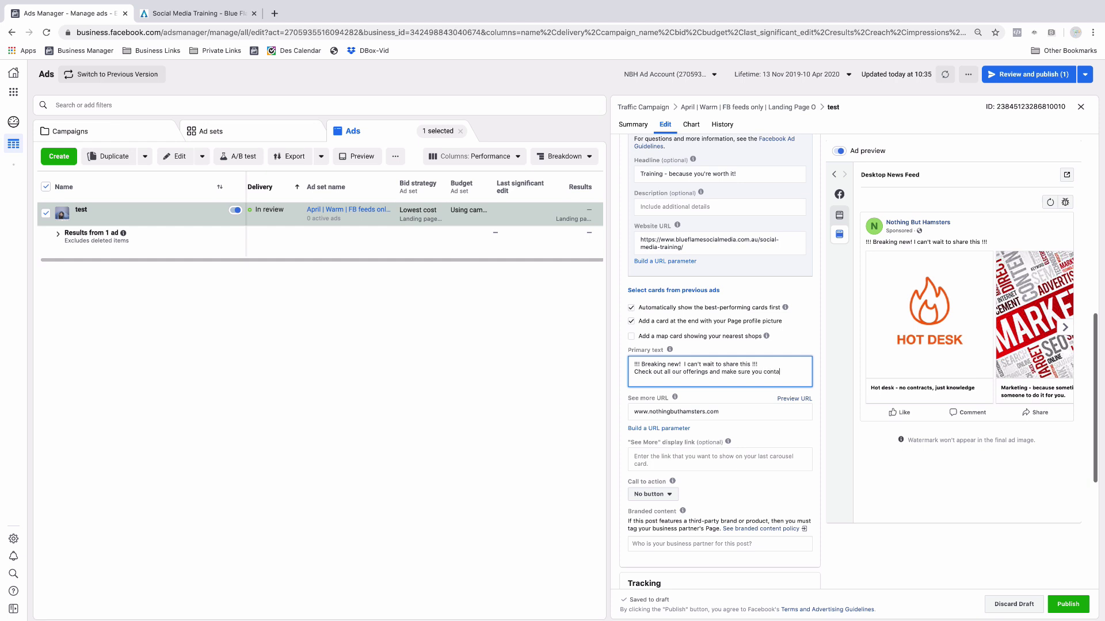
pyautogui.write('ct us soon!')
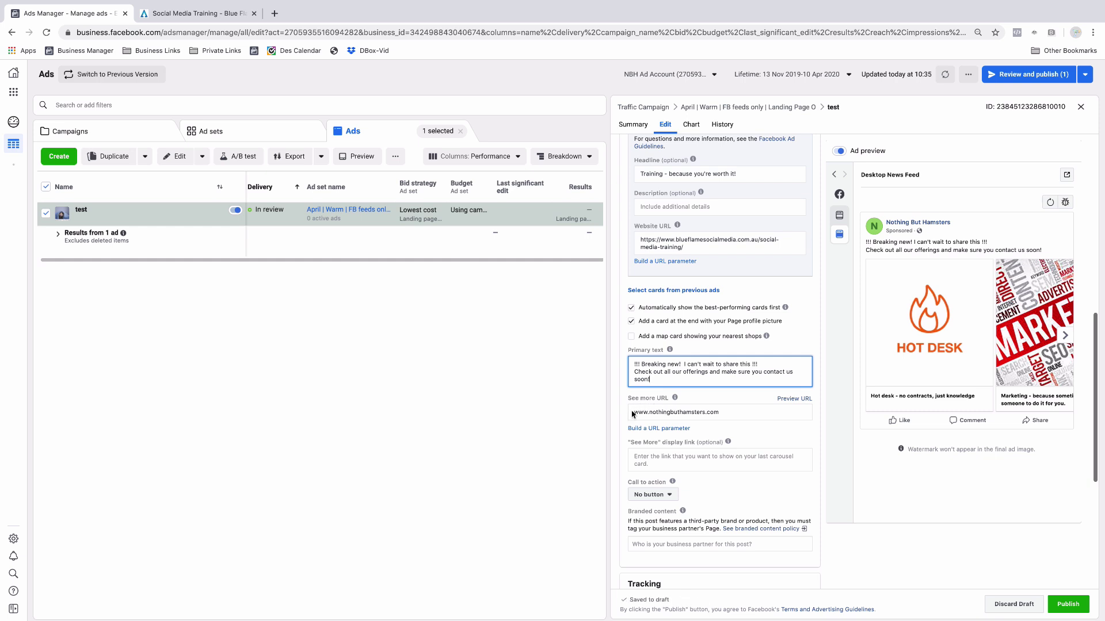
pyautogui.moveTo(732, 412); pyautogui.dragTo(626, 416)
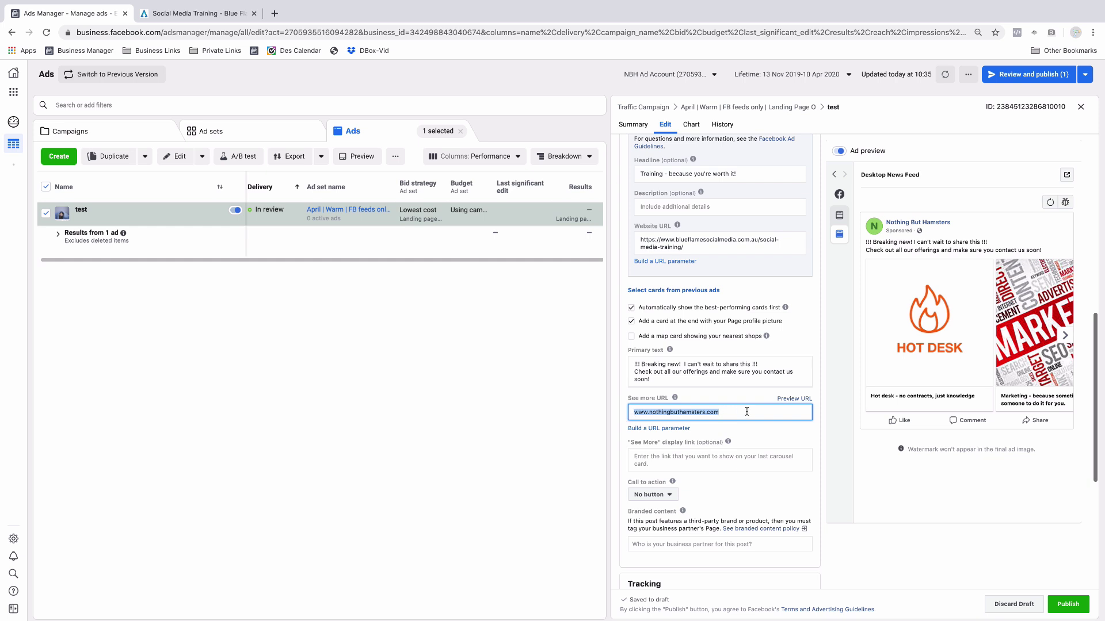
pyautogui.press('BackSpace')
pyautogui.click(187, 16)
pyautogui.click(206, 32)
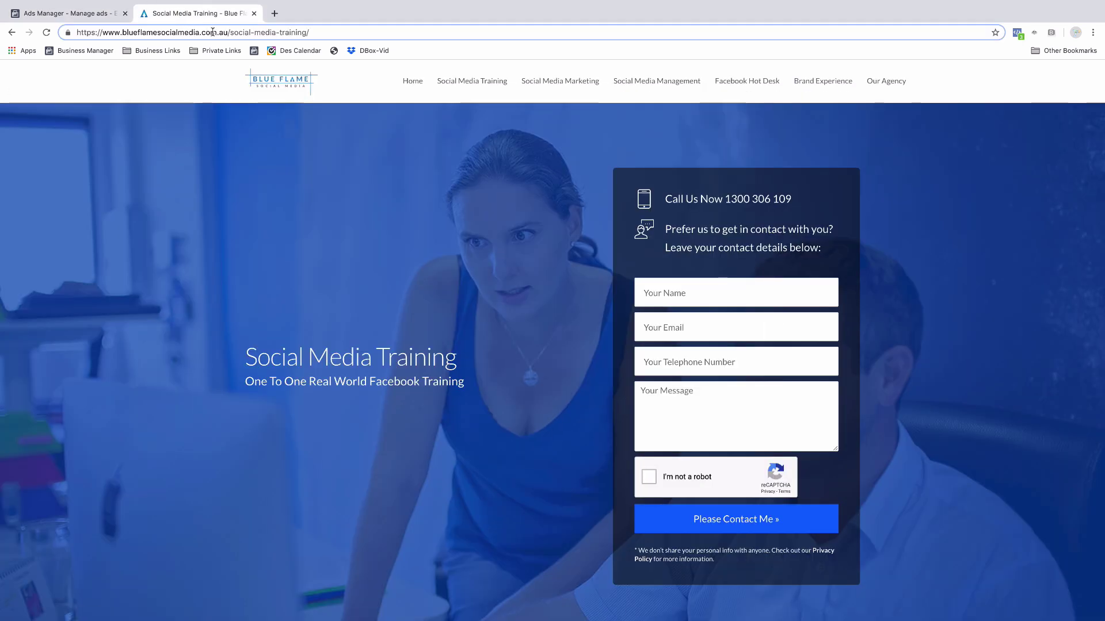
pyautogui.moveTo(228, 33); pyautogui.dragTo(76, 32)
pyautogui.hotkey('ctrl', 'c')
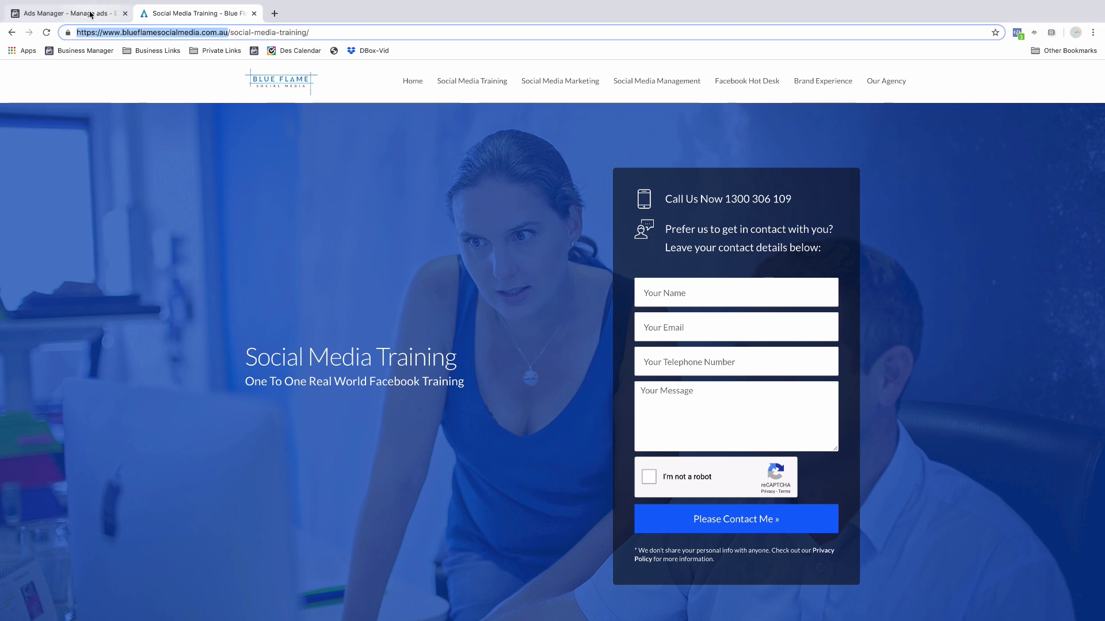
pyautogui.click(66, 13)
pyautogui.hotkey('ctrl', 'v')
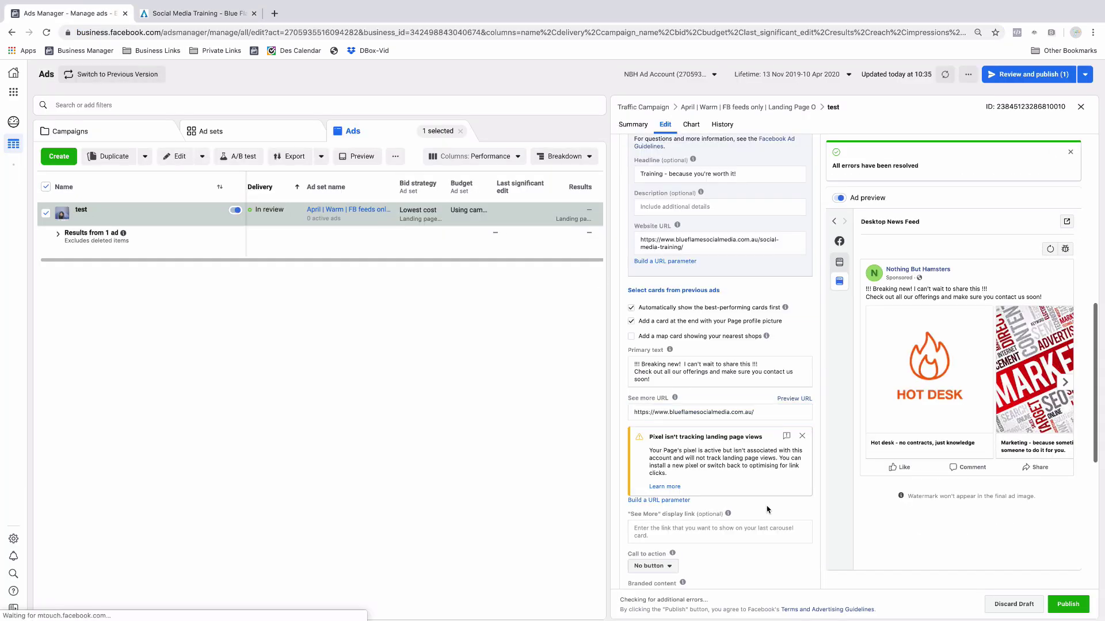
# Step: Set the ad's call to action to Learn More
pyautogui.scroll(-3, 768, 518)
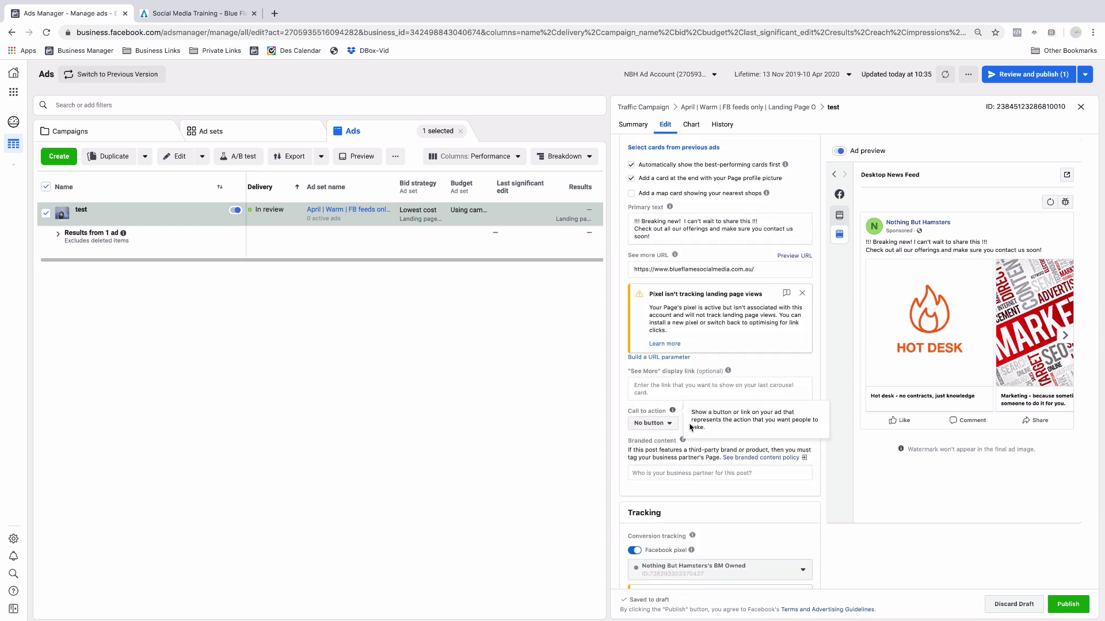
pyautogui.click(665, 424)
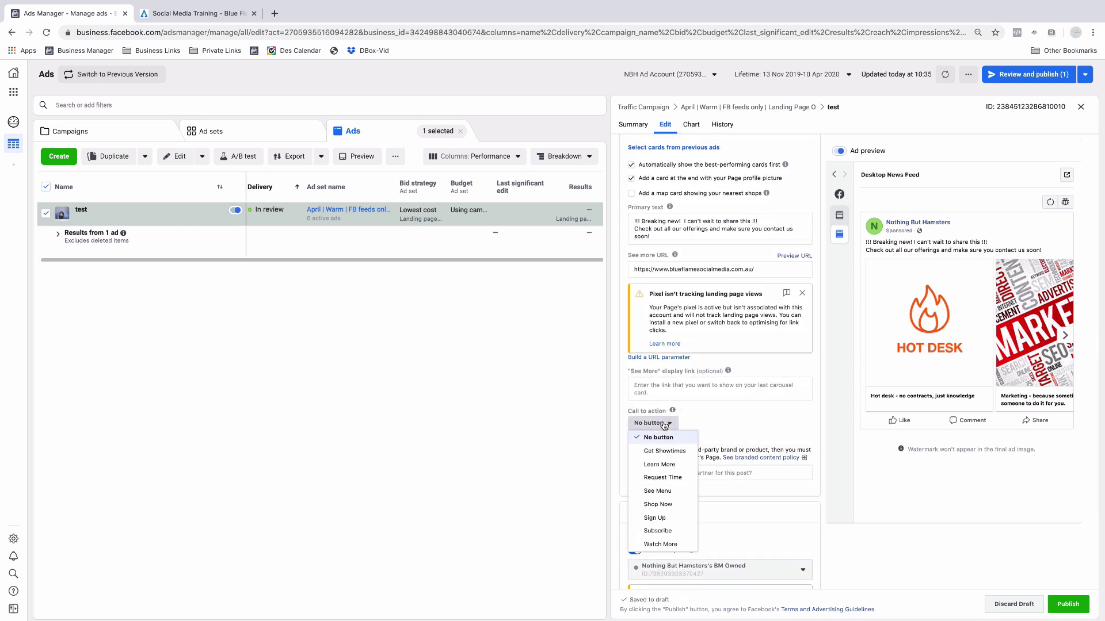
pyautogui.click(666, 465)
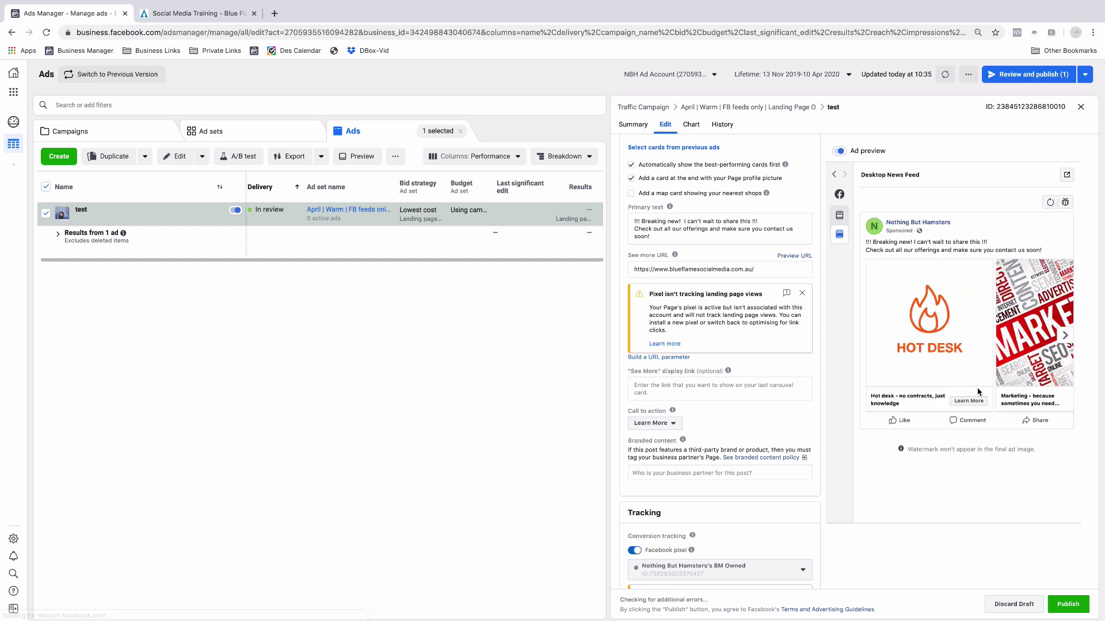
# Step: Browse the carousel preview to check the call-to-action button on each card, and look over the ad's tracking settings
pyautogui.click(1064, 336)
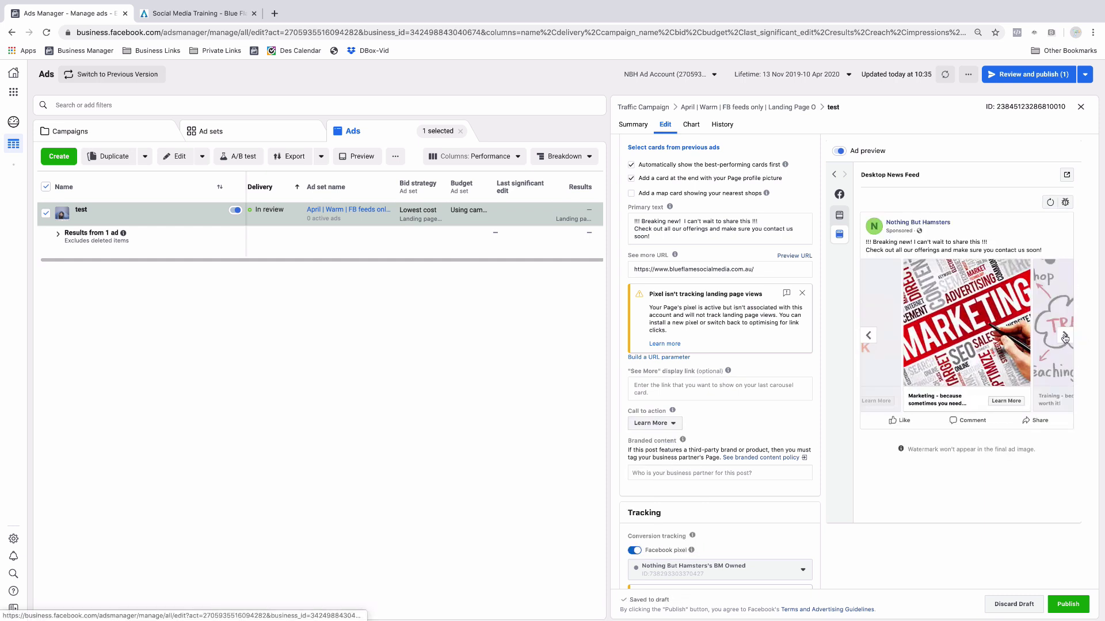
pyautogui.click(1065, 336)
pyautogui.click(1065, 336)
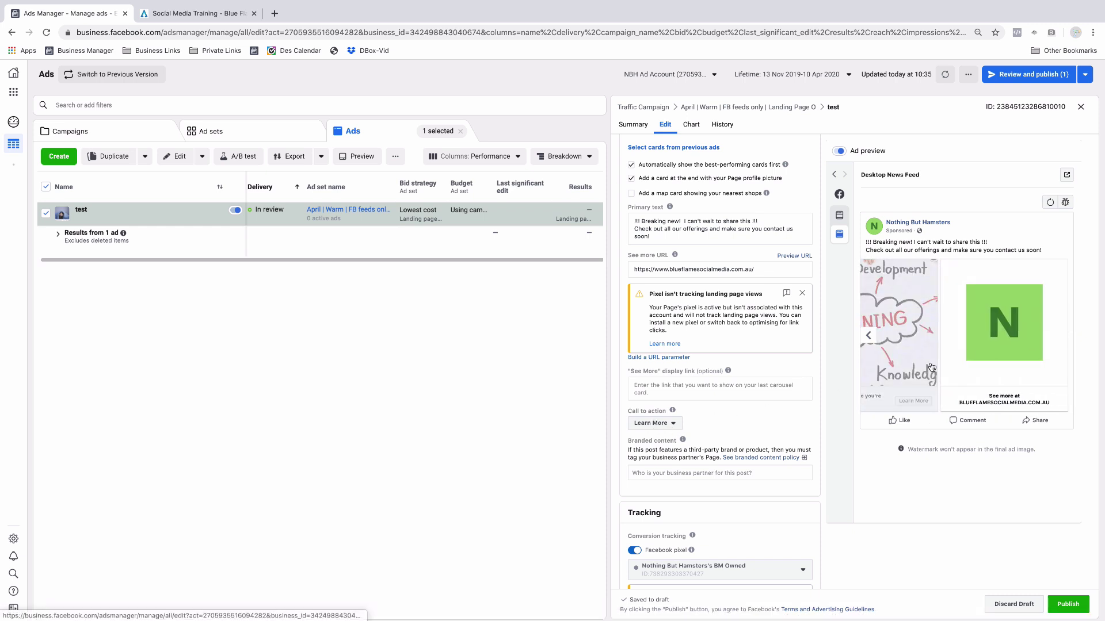
pyautogui.click(869, 335)
pyautogui.click(870, 334)
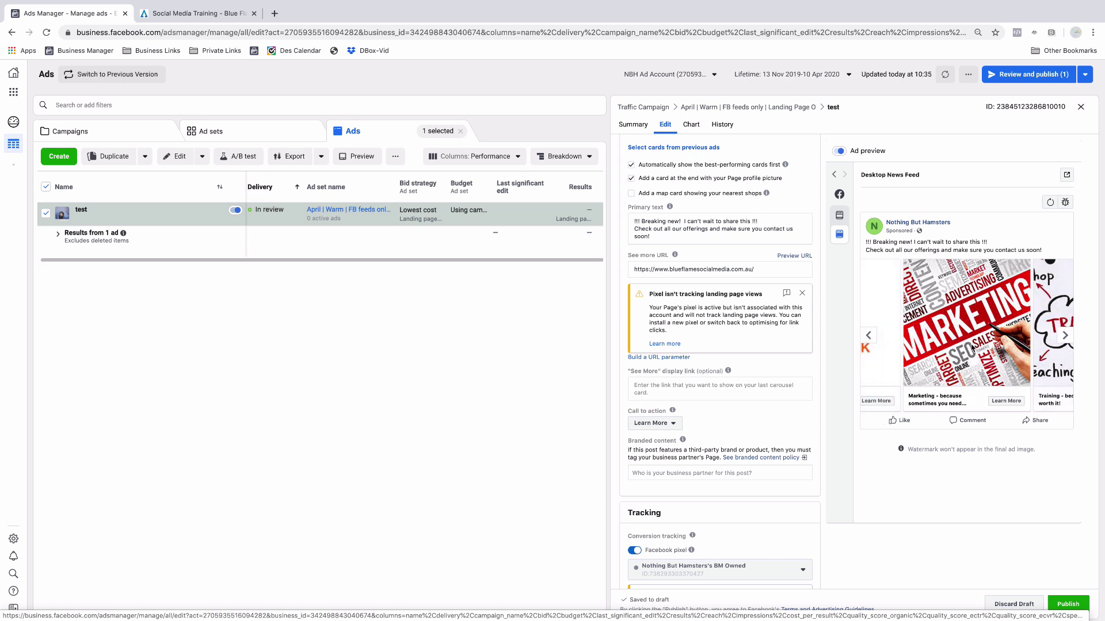
pyautogui.scroll(-1, 720, 378)
pyautogui.scroll(-5, 719, 379)
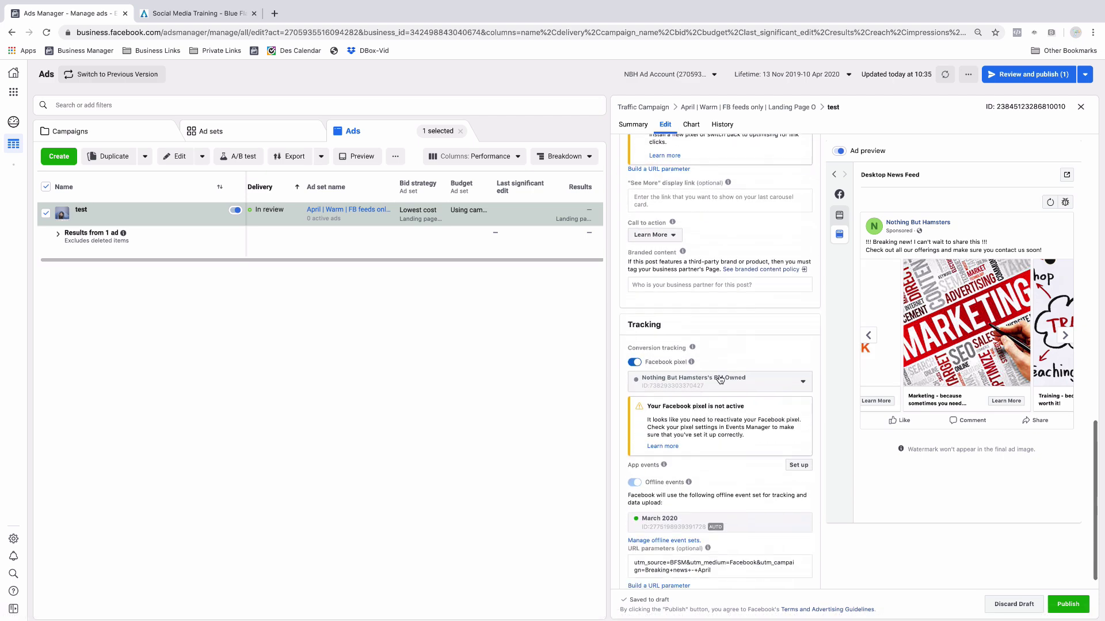